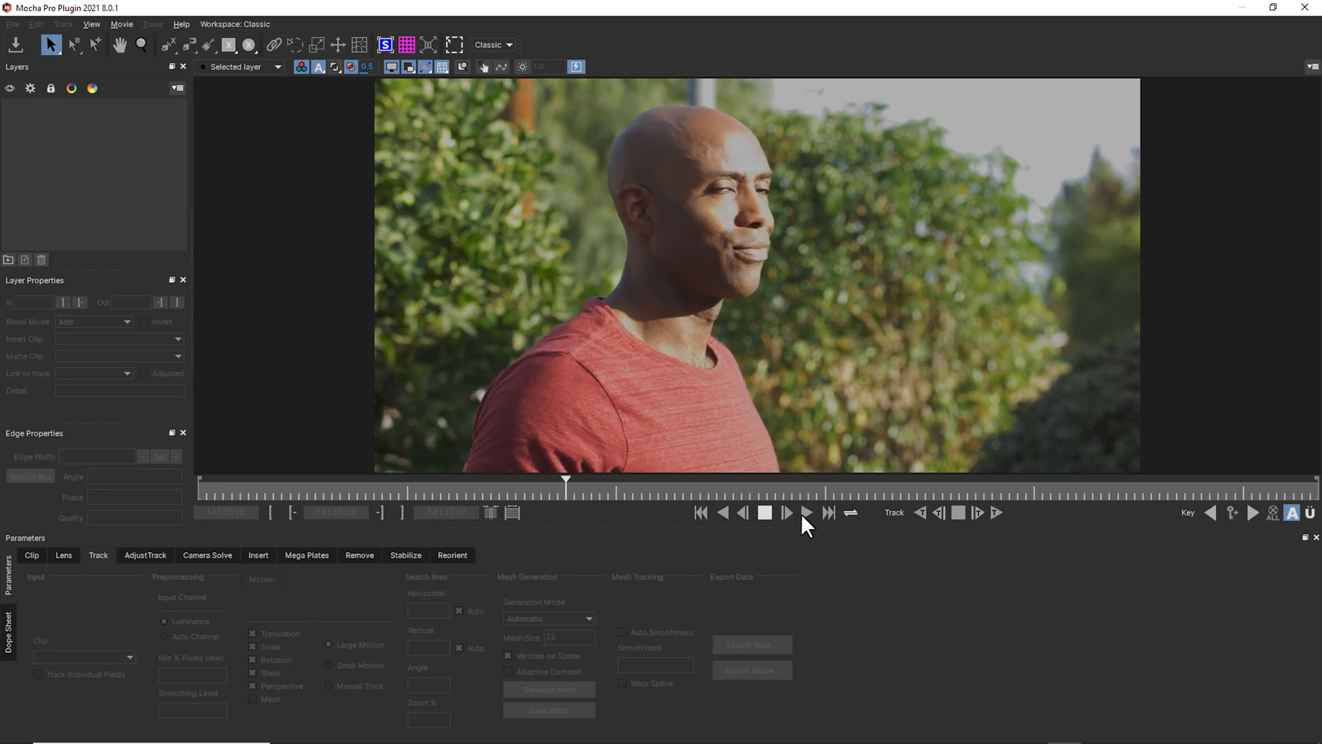
From the clip's first frame, draw a closed X-Spline around the side of the man's head, from crown and face to jaw and neck.
key(space)
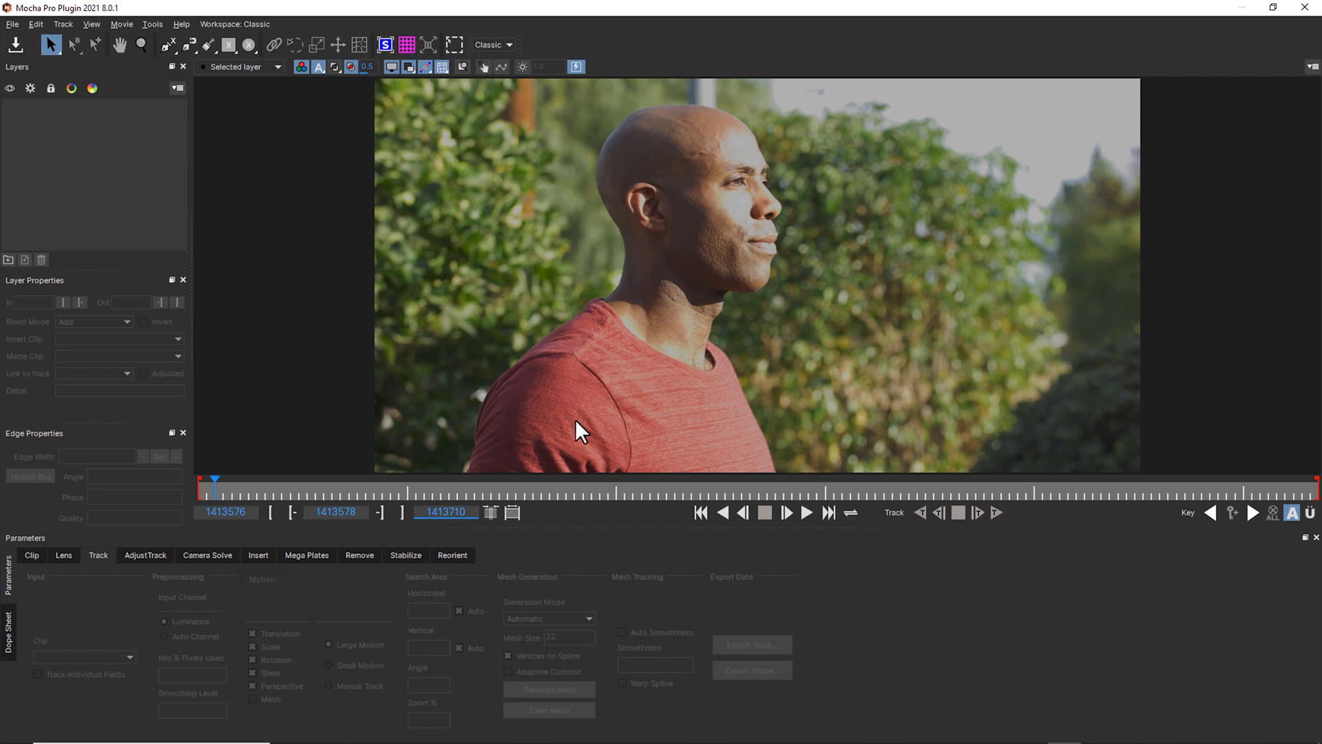
drag(217, 482, 152, 490)
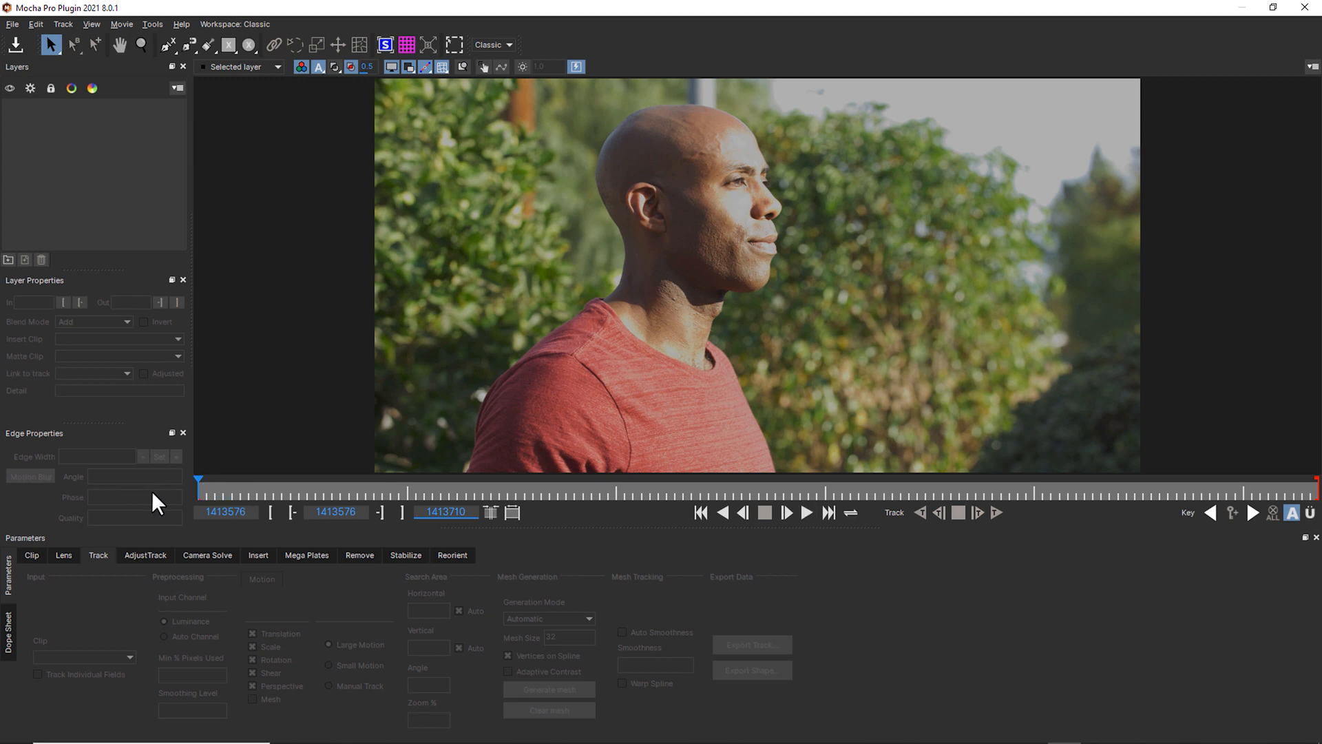
click(167, 45)
click(634, 142)
click(693, 123)
click(723, 147)
click(715, 175)
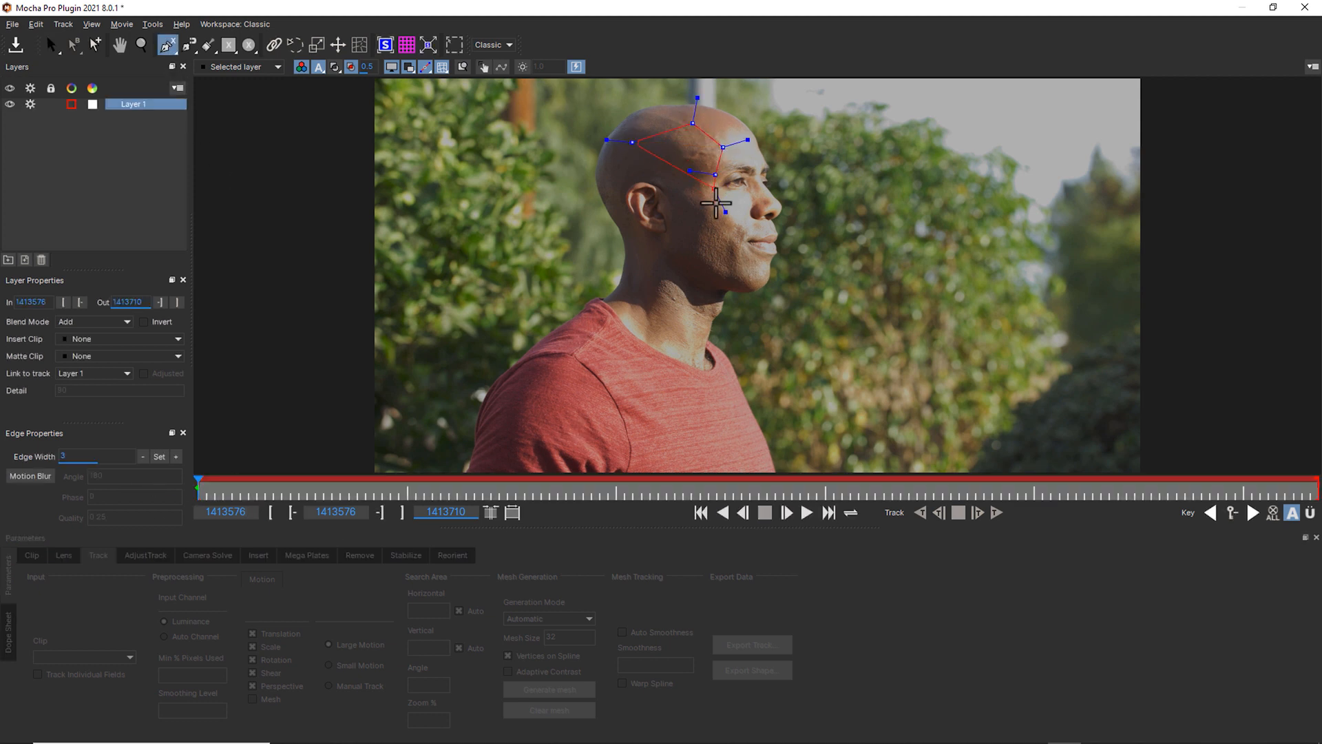
click(729, 214)
click(742, 242)
click(757, 292)
click(693, 292)
click(659, 264)
click(620, 224)
click(606, 163)
right_click(606, 164)
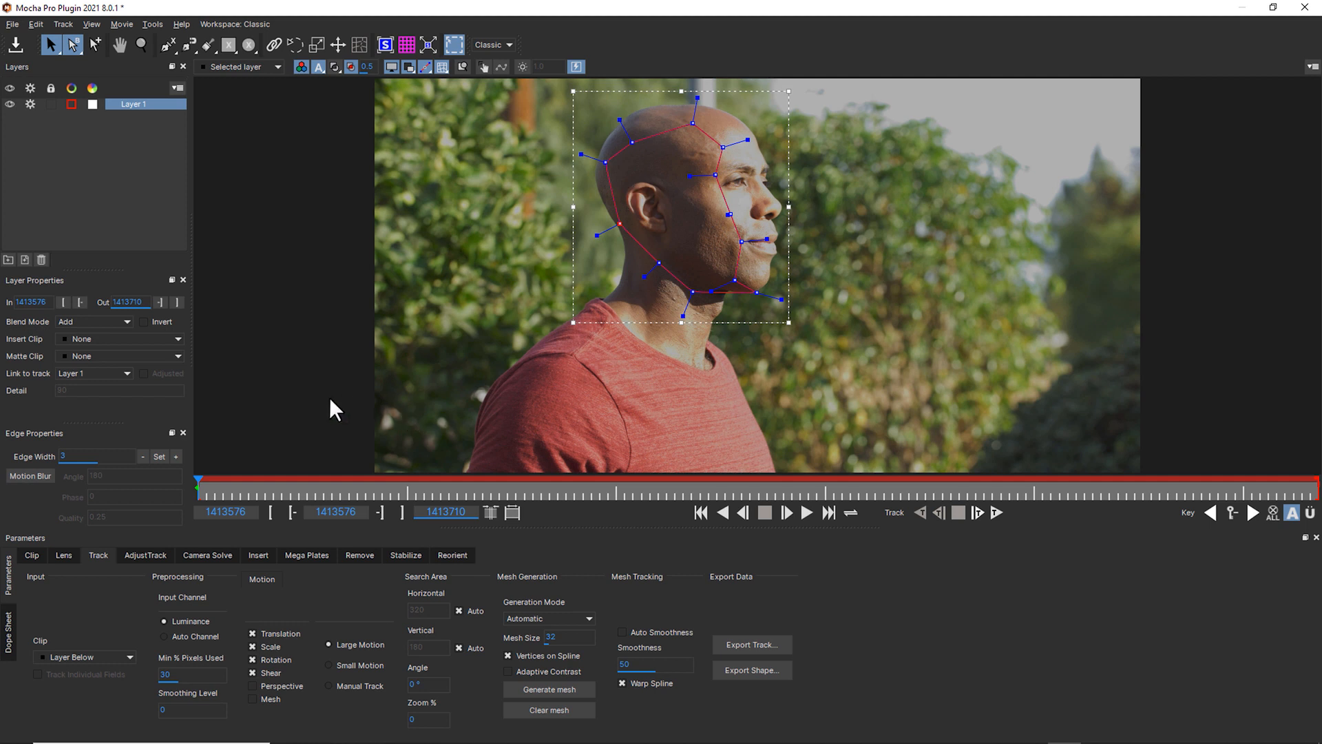
Refit the head spline's points along the chin, neck and back of the skull, and round the curvature of all its points.
drag(746, 272, 766, 265)
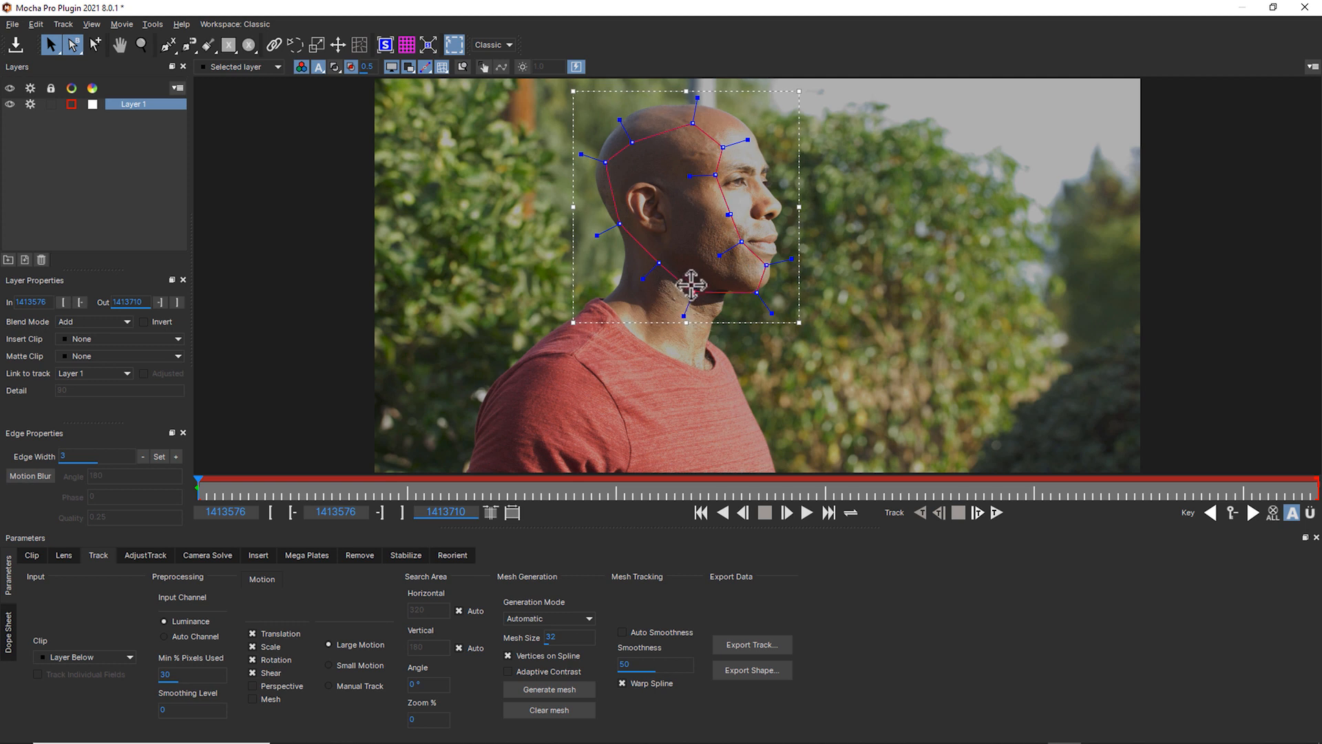
drag(693, 292, 756, 289)
drag(617, 222, 619, 219)
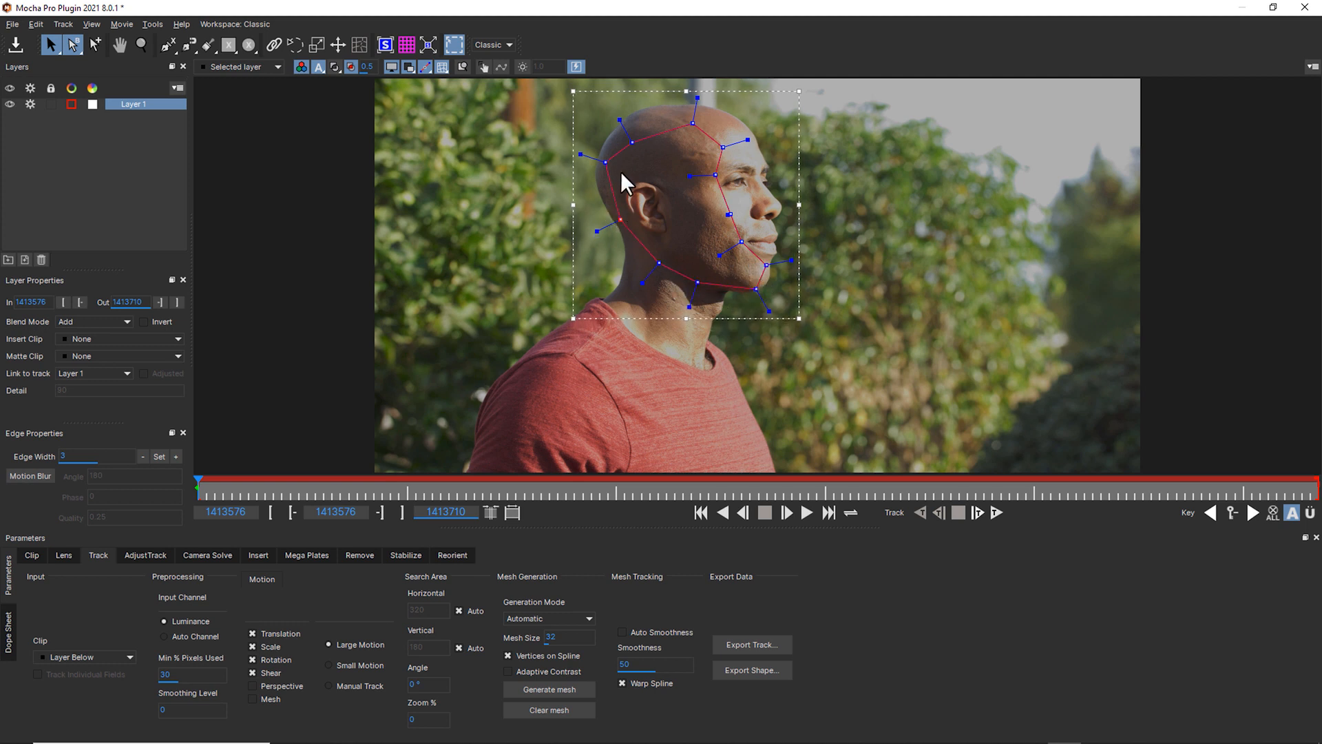
drag(633, 143, 633, 124)
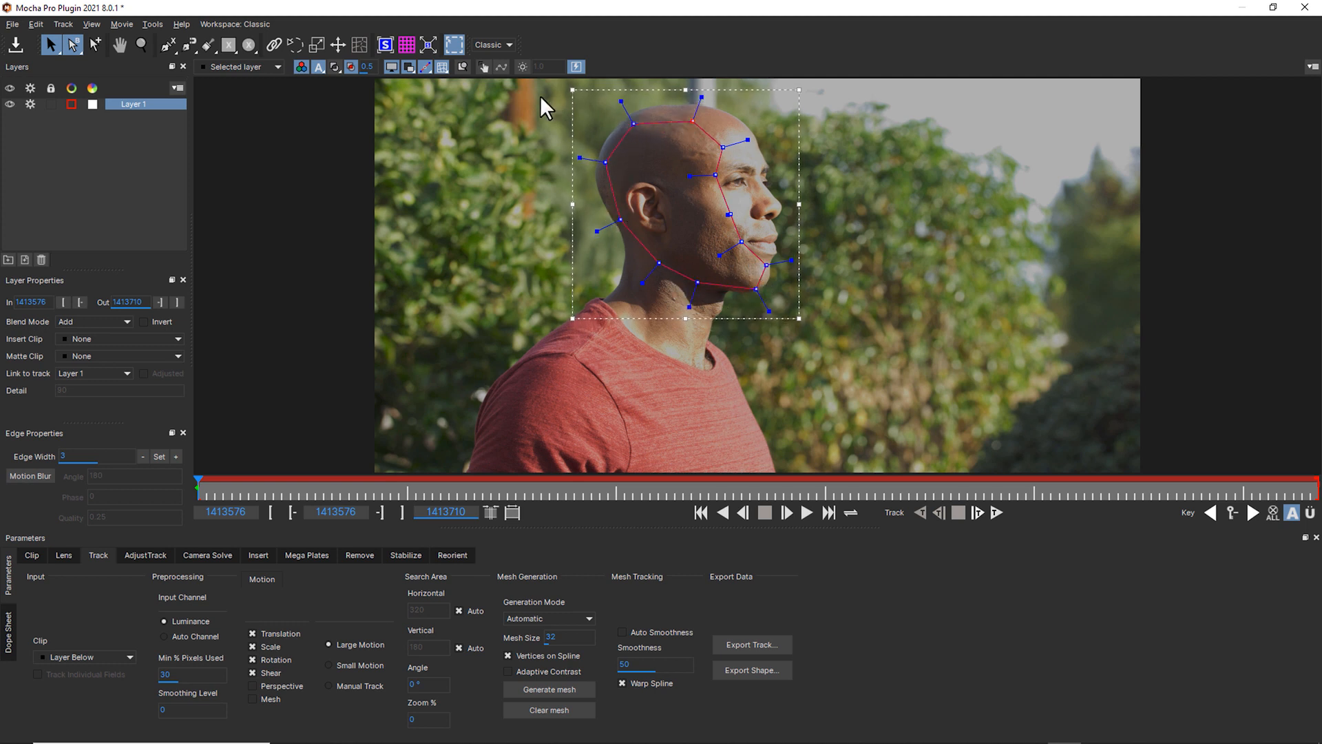
drag(542, 97, 838, 375)
drag(791, 261, 757, 258)
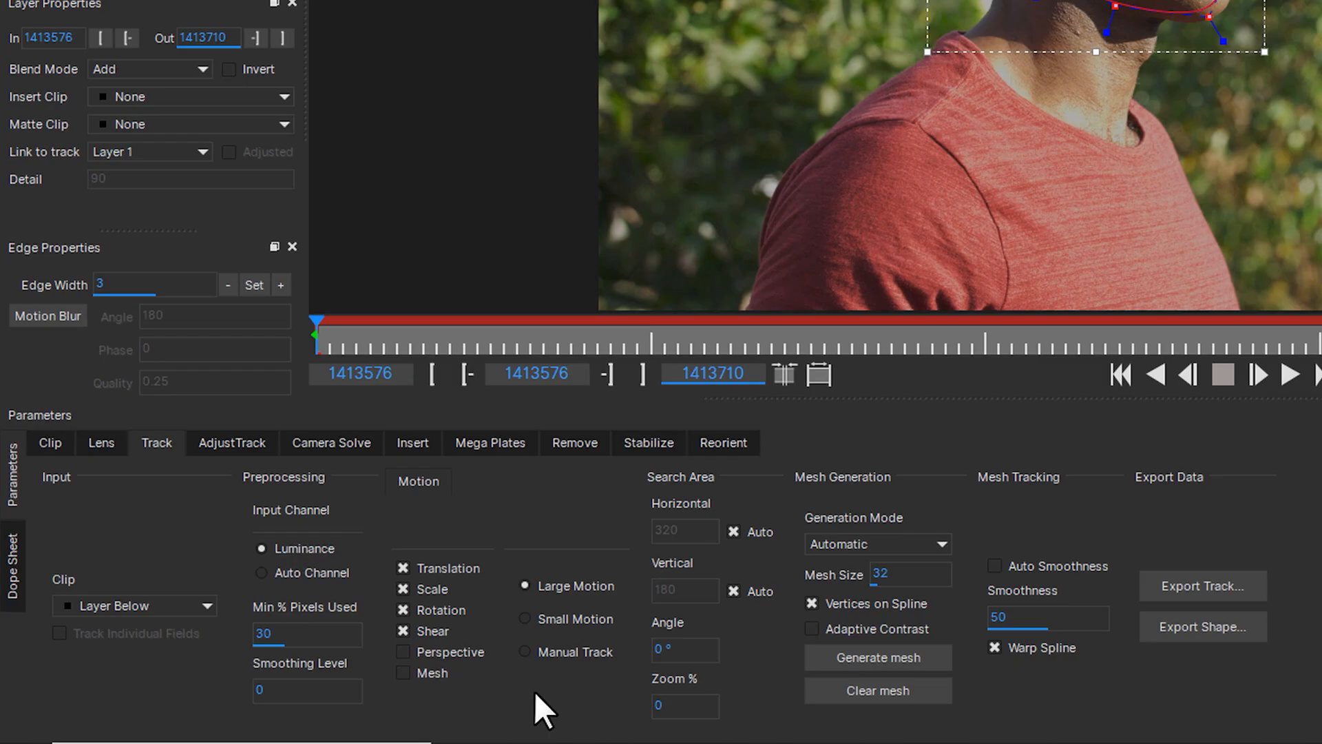
Generate a Uniform mesh of size 32 inside the head spline, with Vertices on Spline enabled.
click(865, 541)
click(851, 581)
click(846, 658)
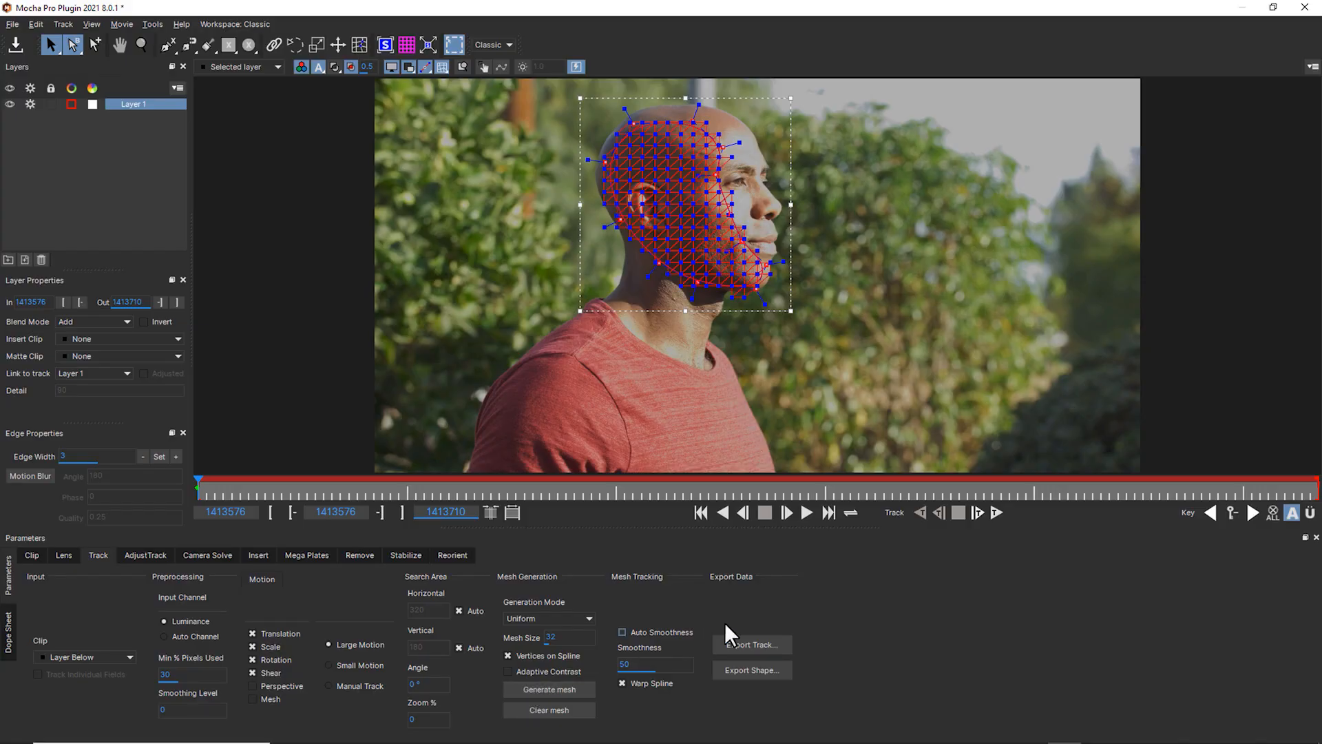
Track the head layer forward with Perspective and Mesh motion enabled, and play back the result from the first frame.
click(268, 687)
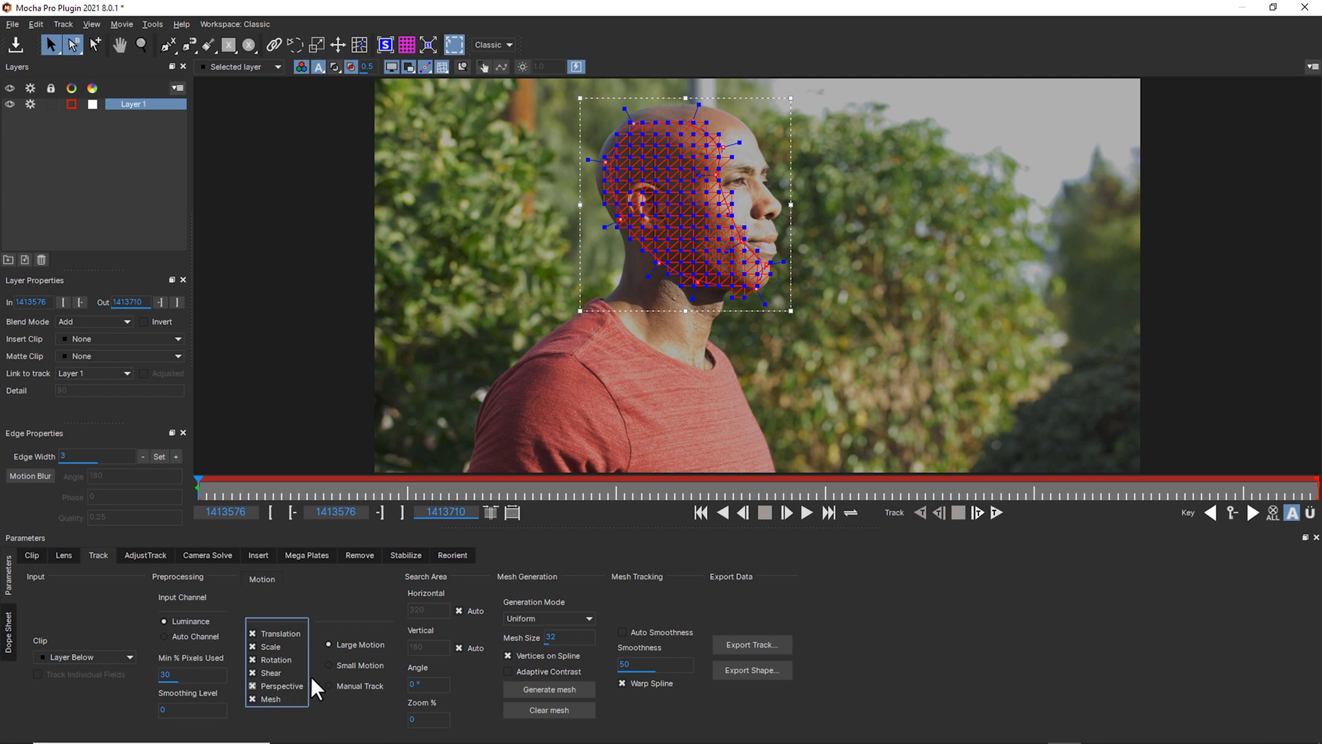
click(997, 512)
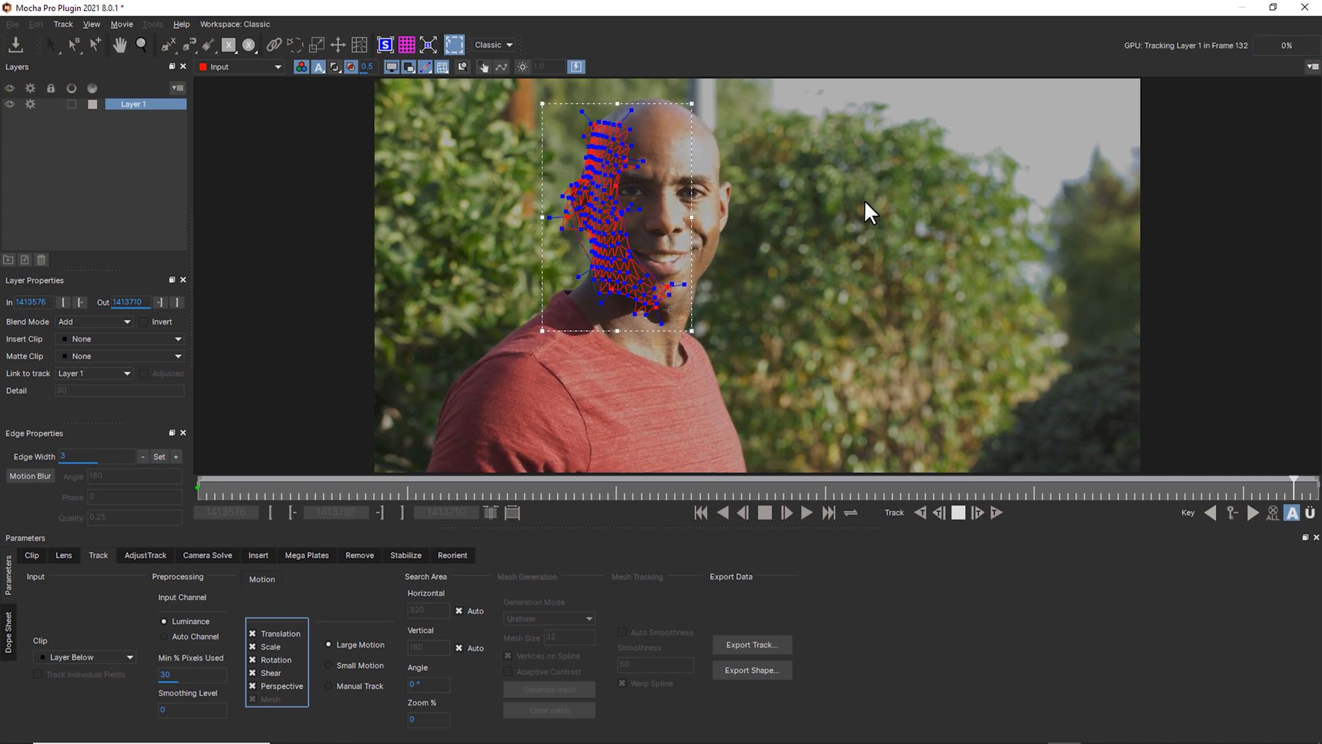
drag(1182, 486, 110, 389)
key(space)
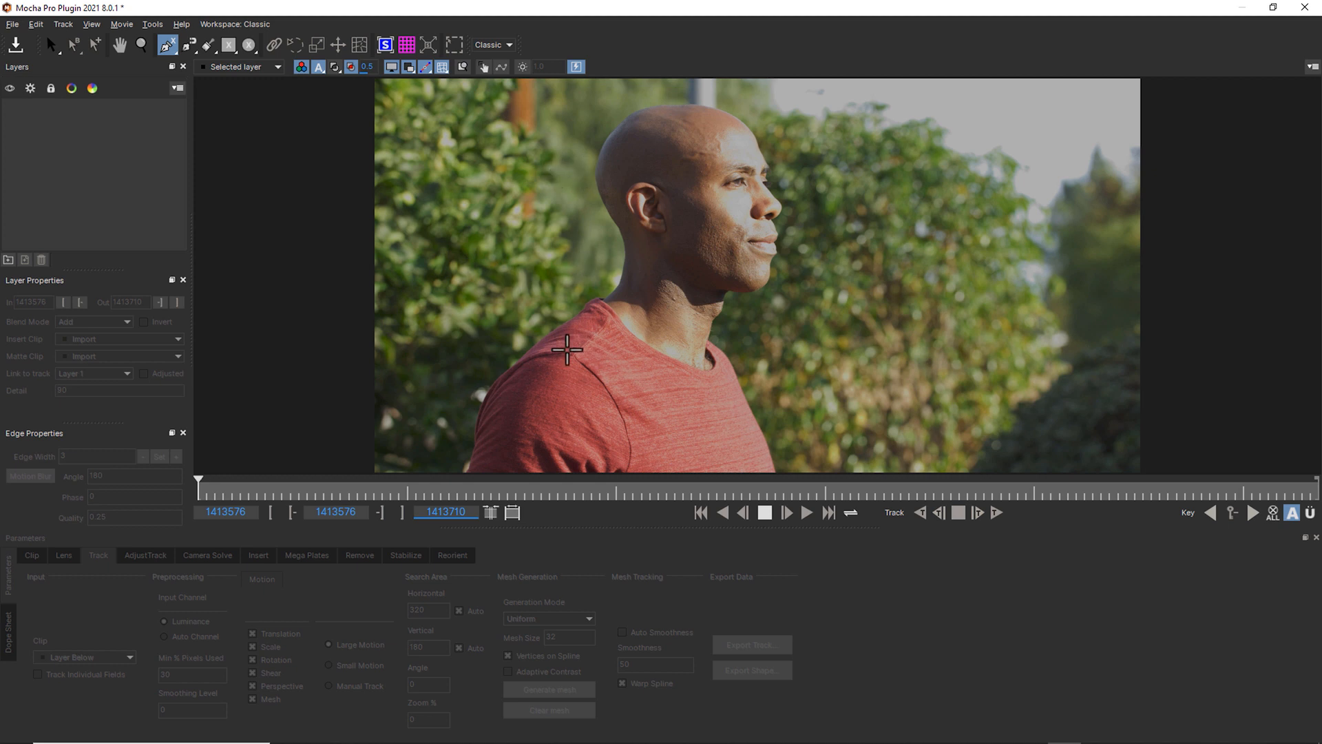
Draw a closed X-Spline around the front of the red shirt, following shoulder, collar and chest and extending below the frame edge.
click(584, 372)
click(565, 357)
click(599, 320)
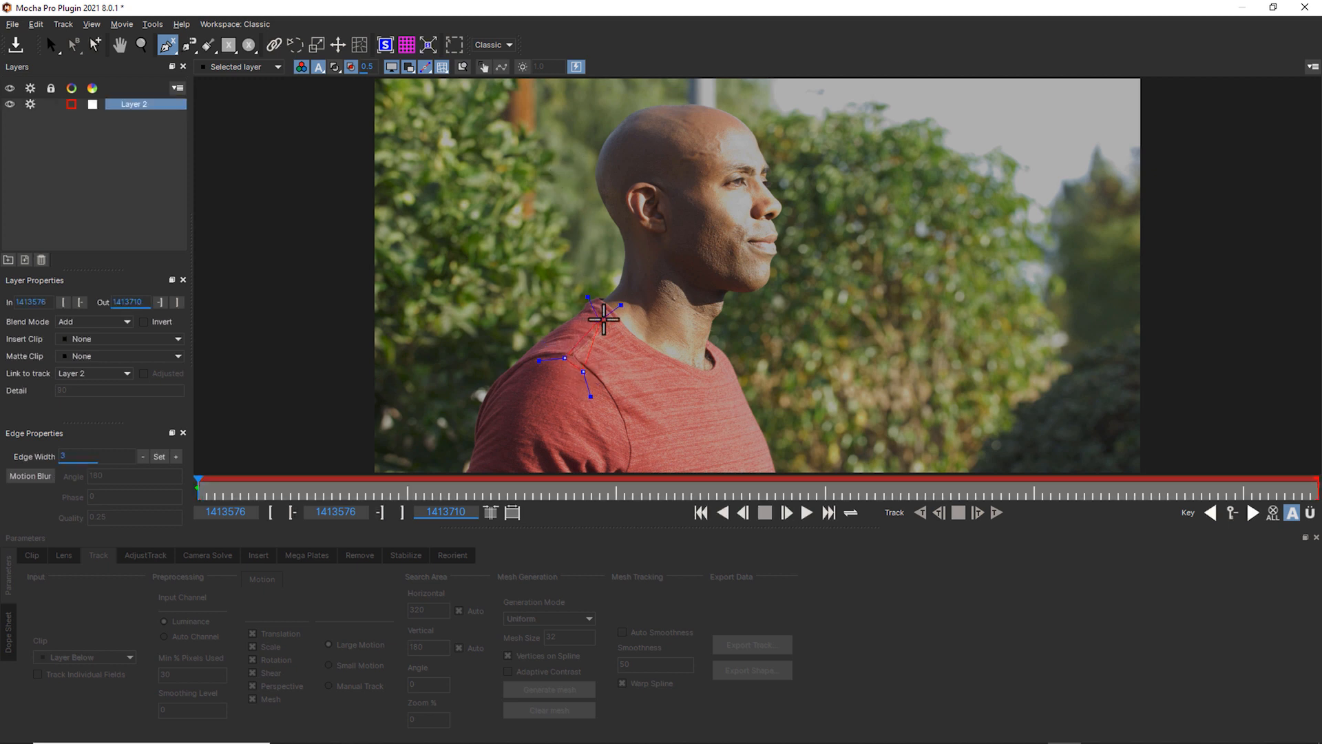
click(616, 311)
click(671, 344)
click(705, 334)
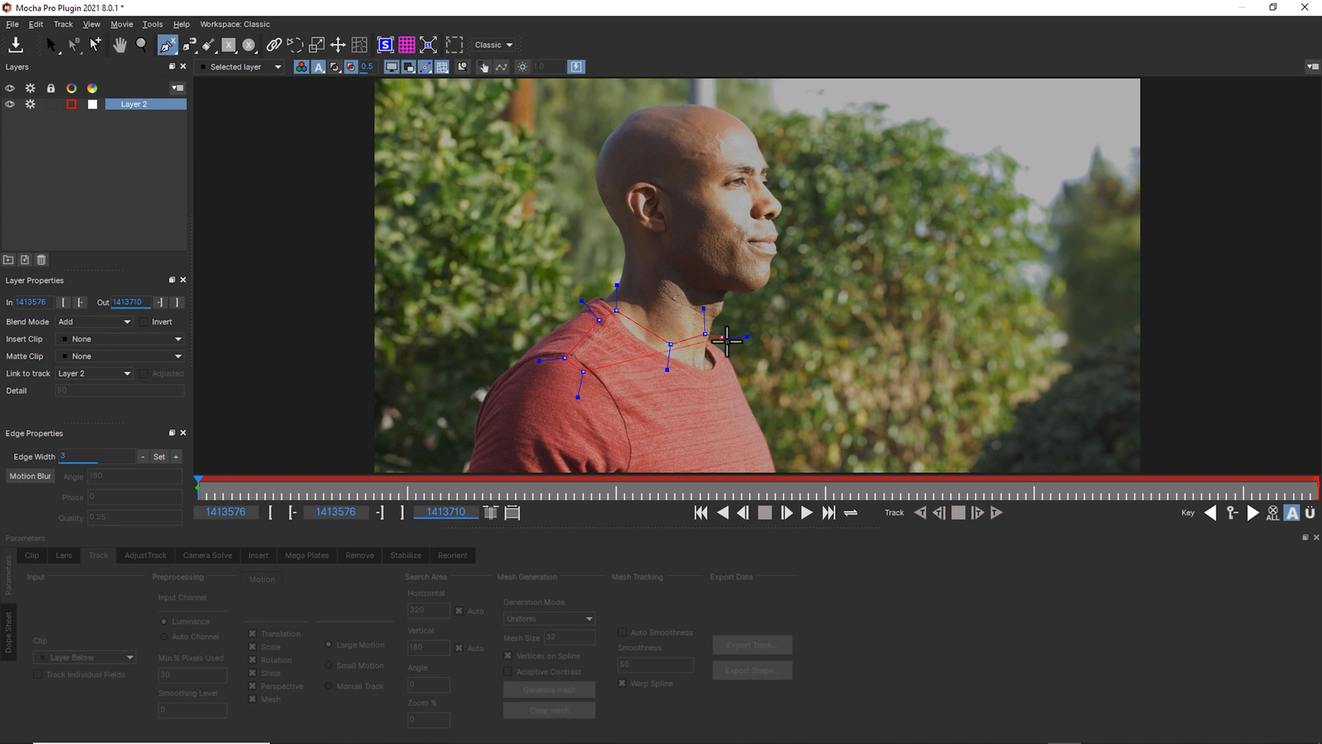
click(726, 351)
key(x)
drag(779, 436, 740, 319)
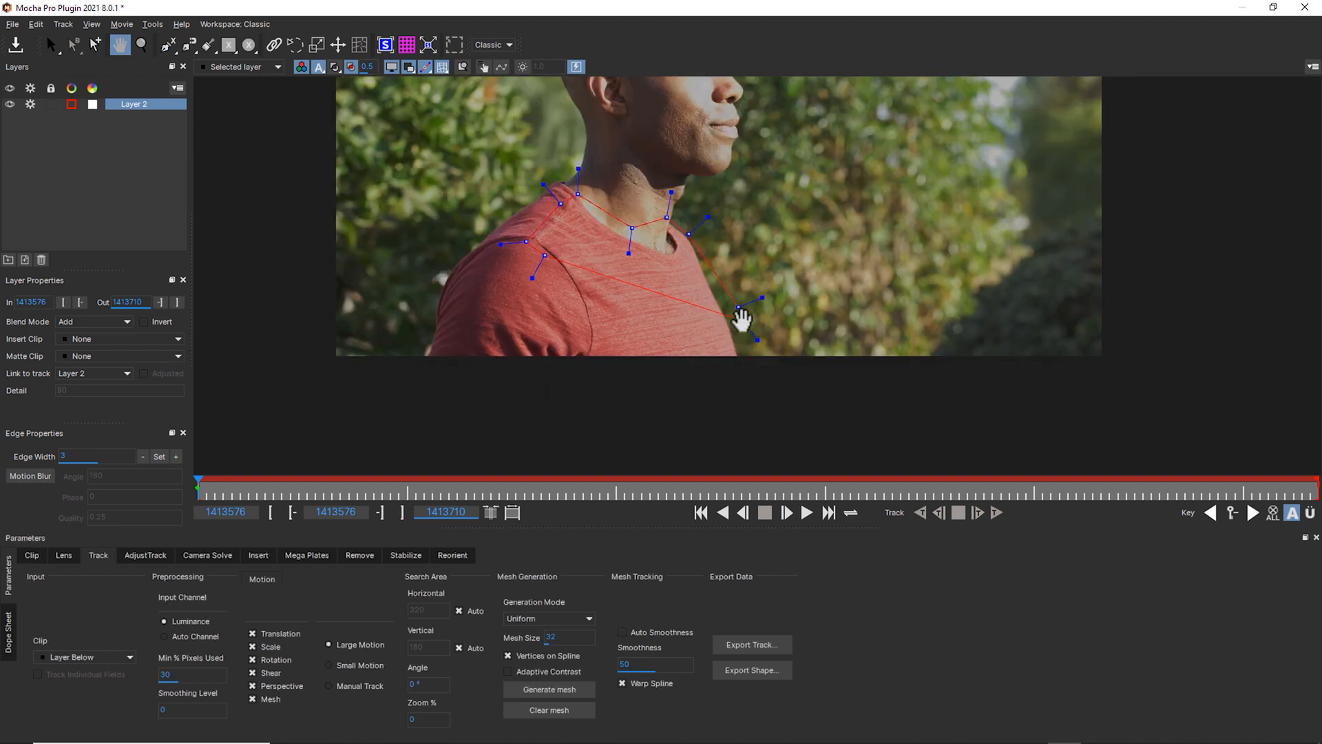
click(746, 352)
click(745, 386)
click(595, 414)
click(550, 412)
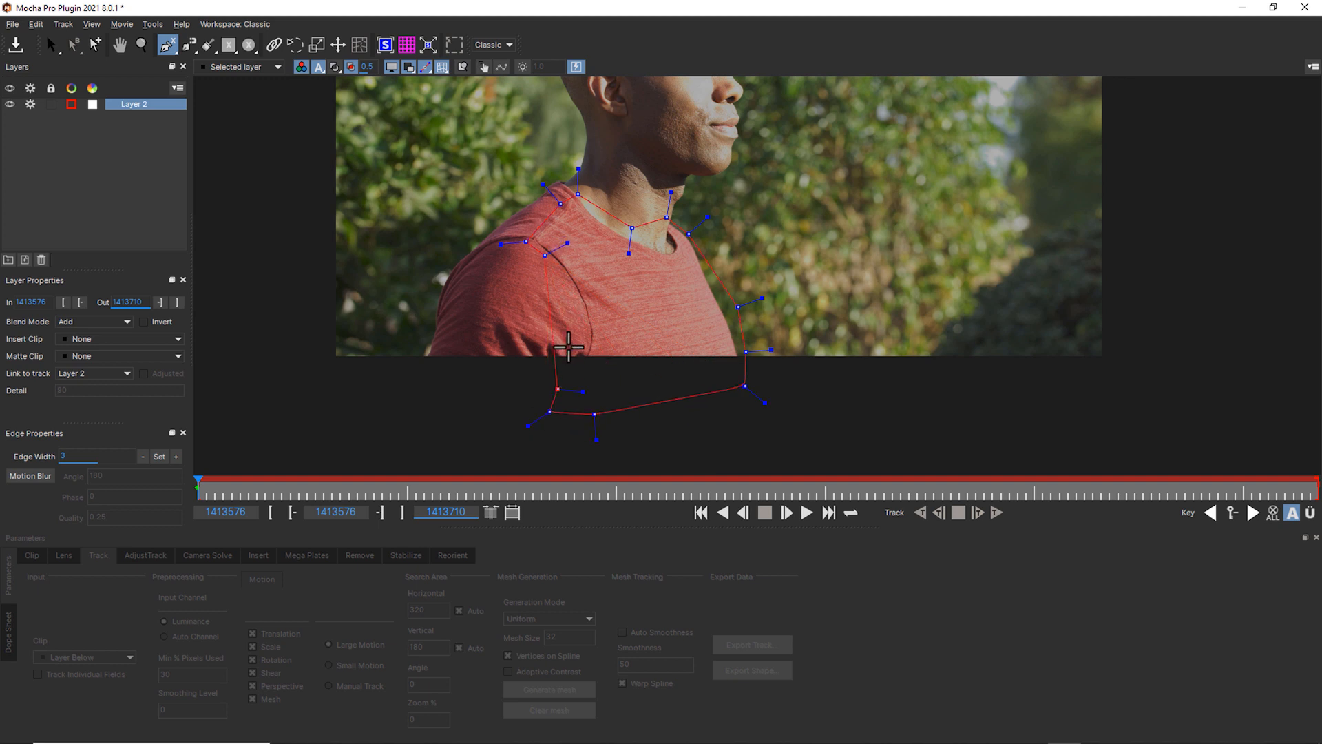
click(572, 341)
click(571, 318)
click(554, 292)
right_click(554, 281)
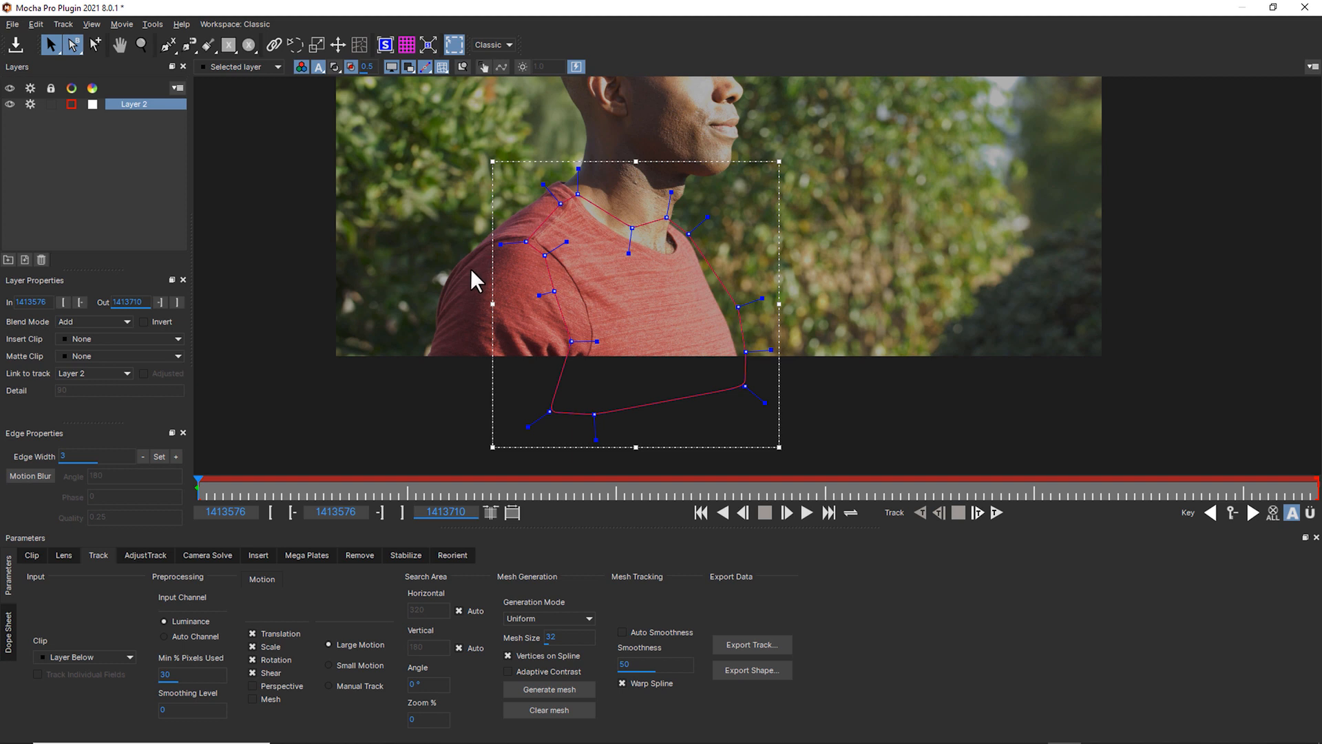
Enable Mesh motion for the shirt layer with a Uniform mesh of size 32.
click(261, 700)
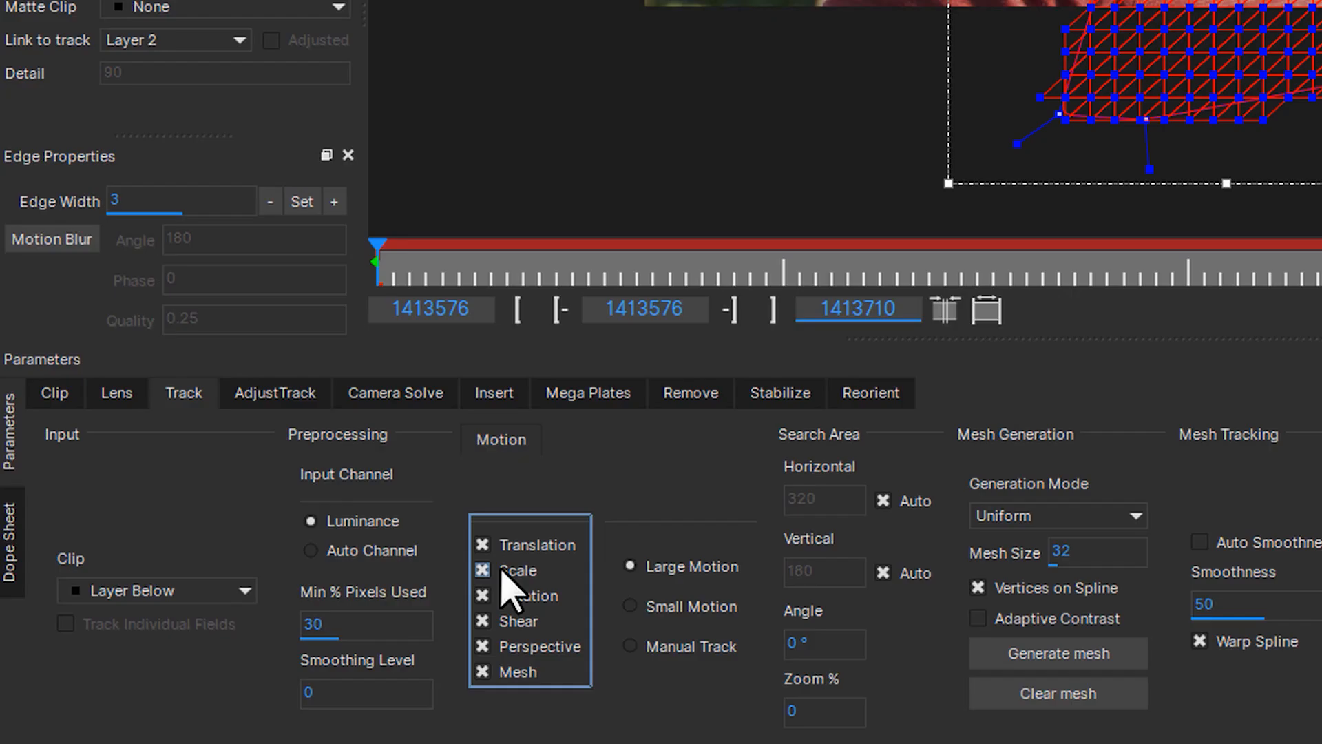
click(500, 669)
click(500, 671)
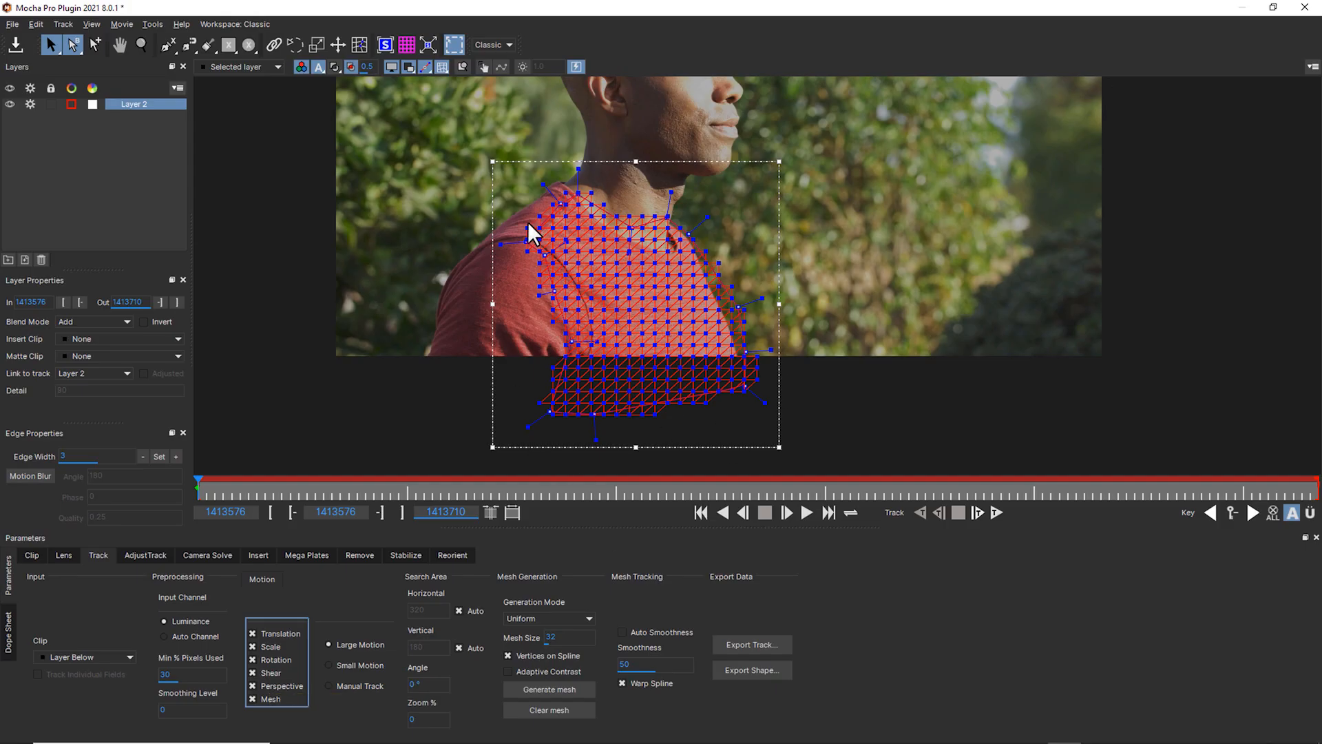
Try the Automatic generation mode and regenerate the shirt layer's mesh with it.
click(544, 623)
click(541, 632)
click(548, 689)
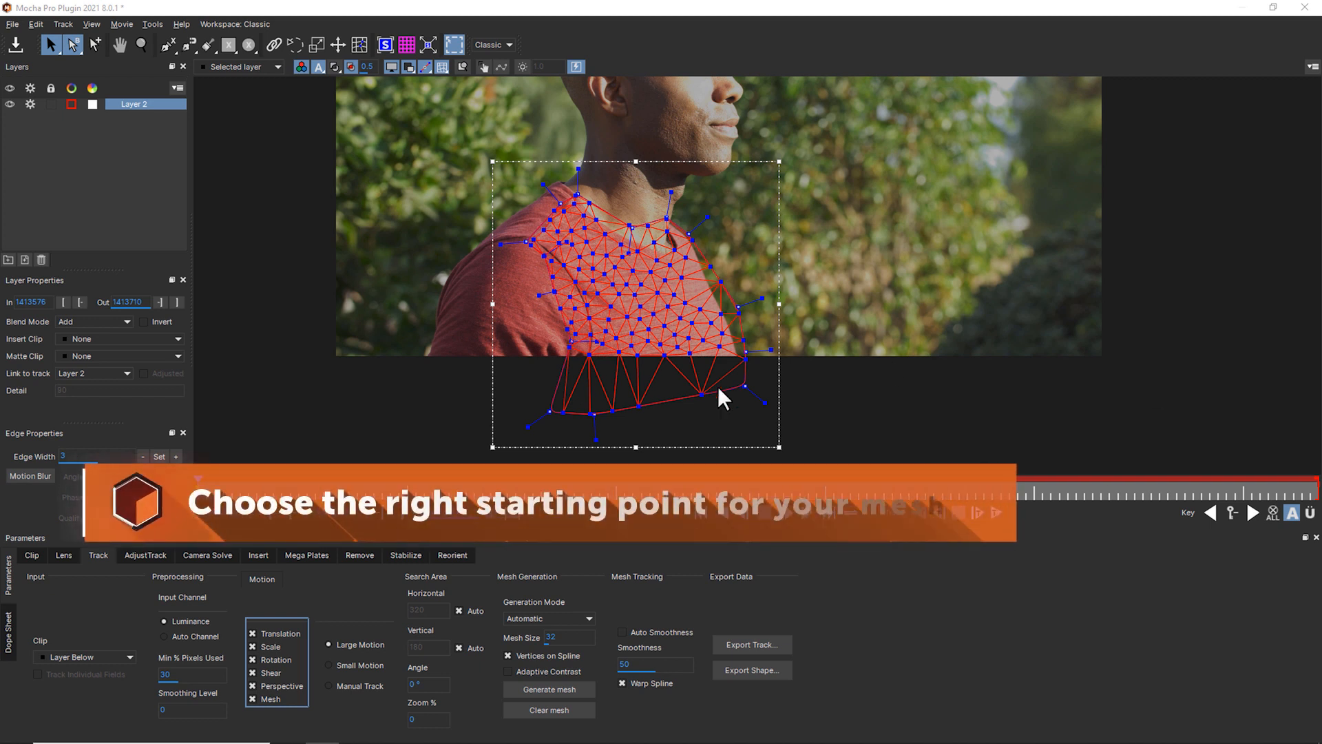
Switch the generation mode to Uniform, clear the automatic mesh and generate a uniform one for the shirt layer.
click(542, 616)
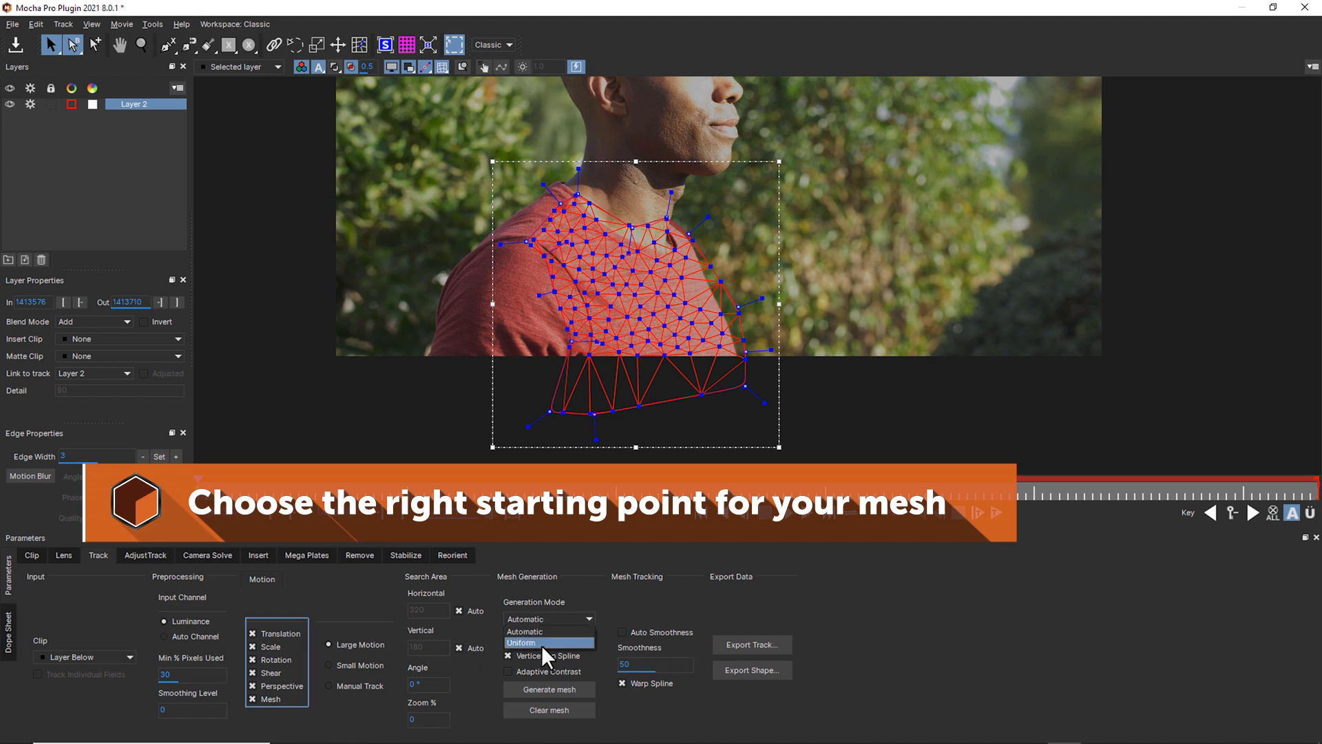
click(541, 646)
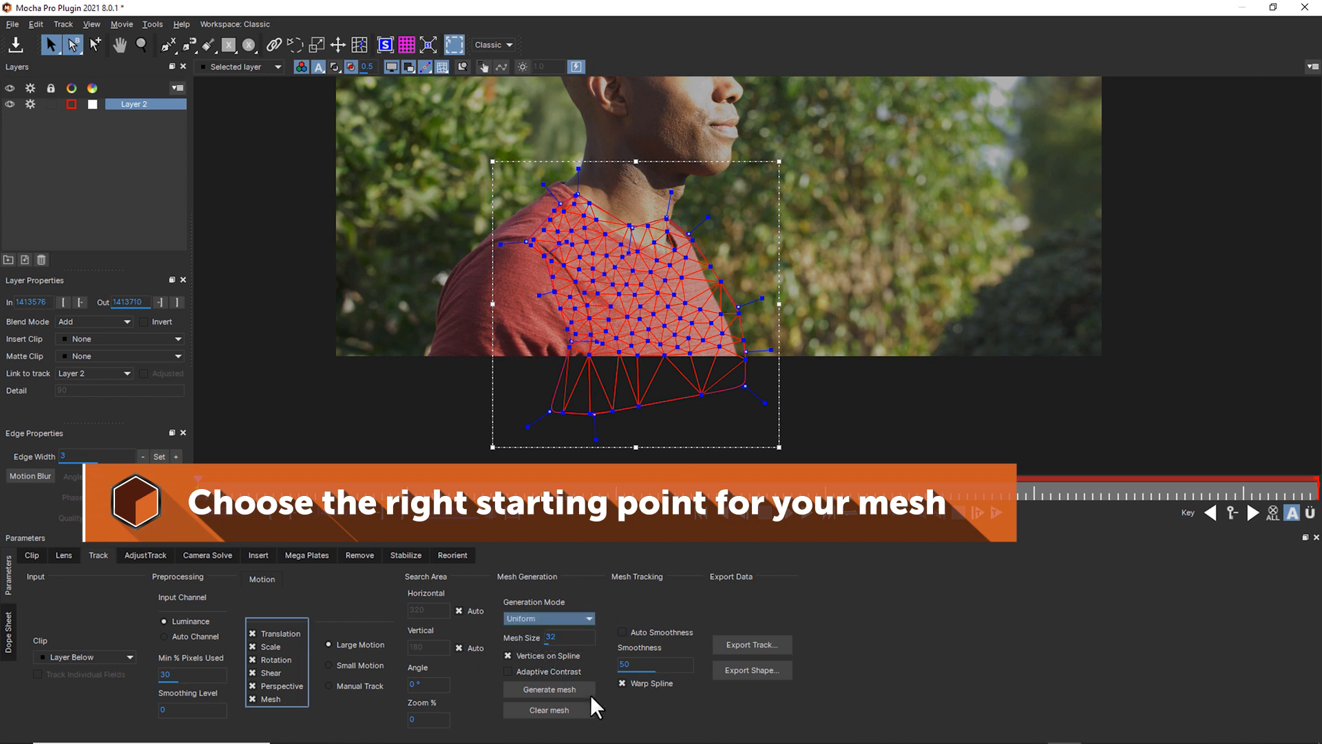
click(560, 710)
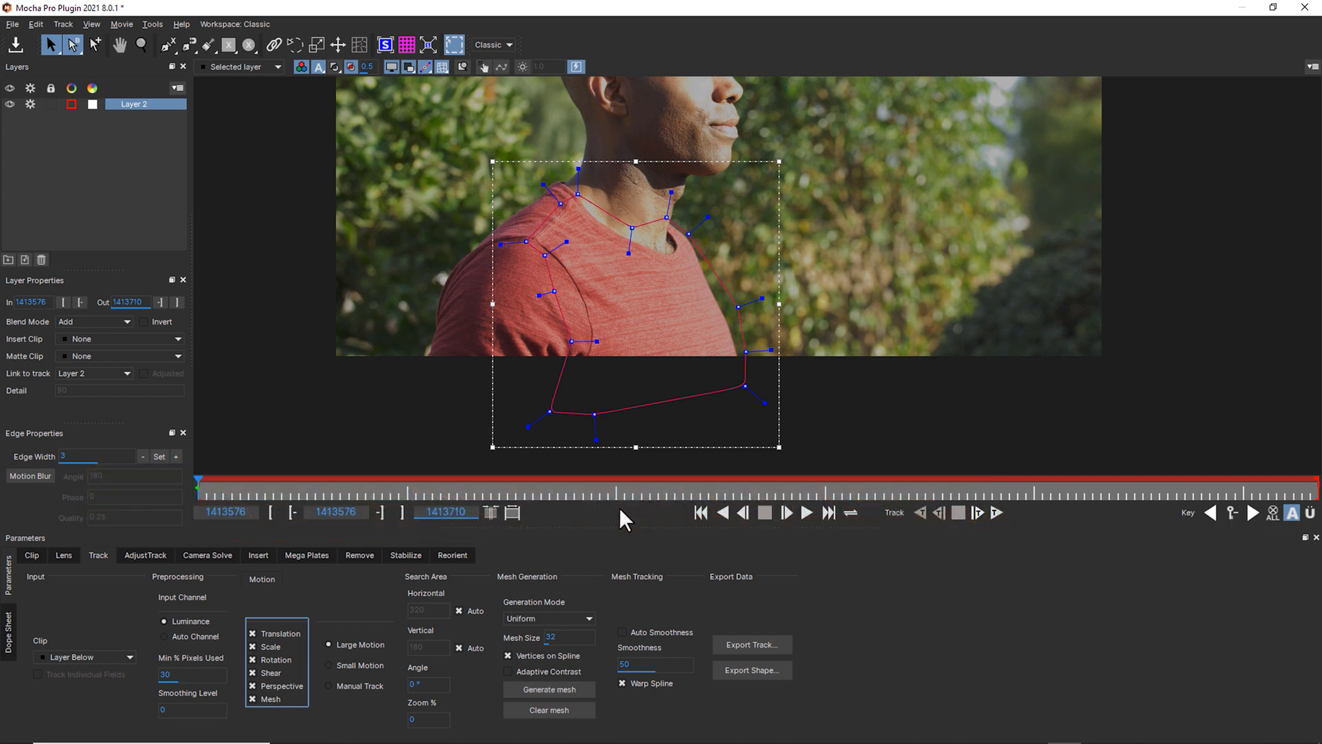
click(555, 692)
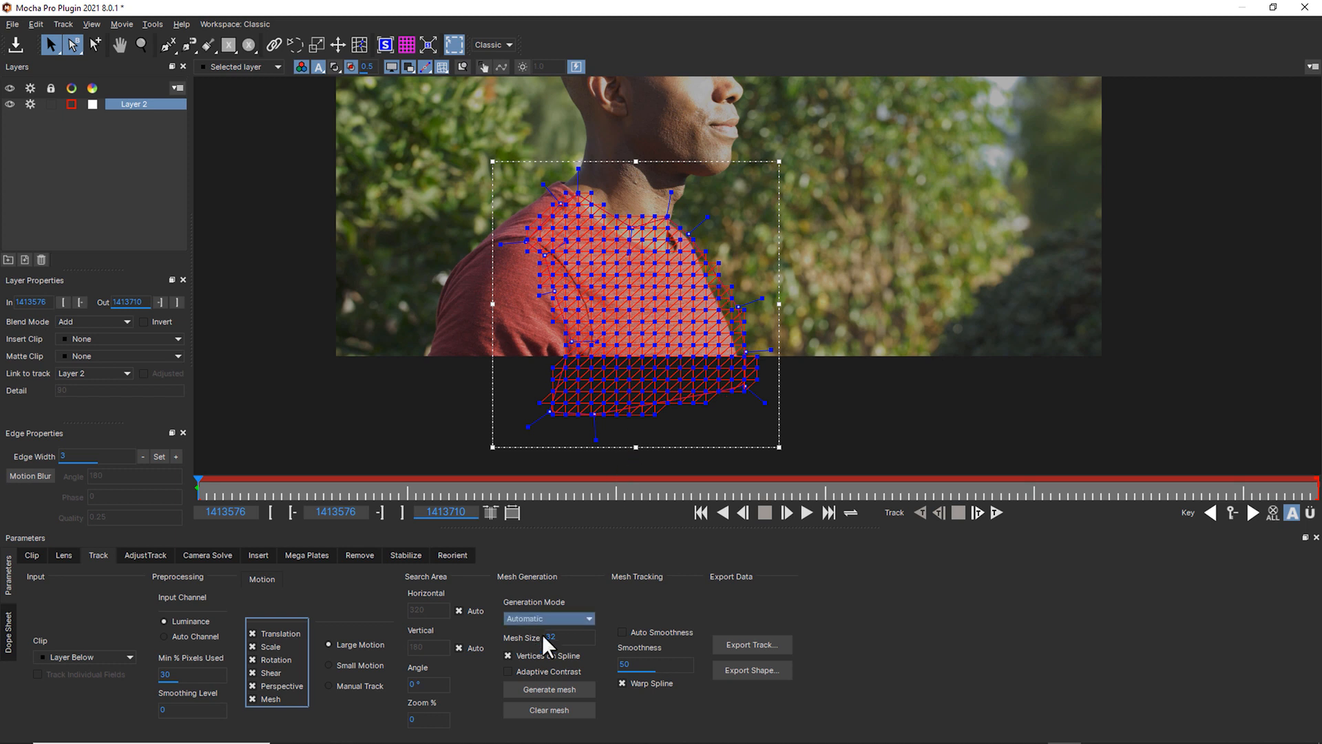
Try an Automatic mesh on the shirt layer with Adaptive Contrast enabled.
click(509, 672)
click(558, 690)
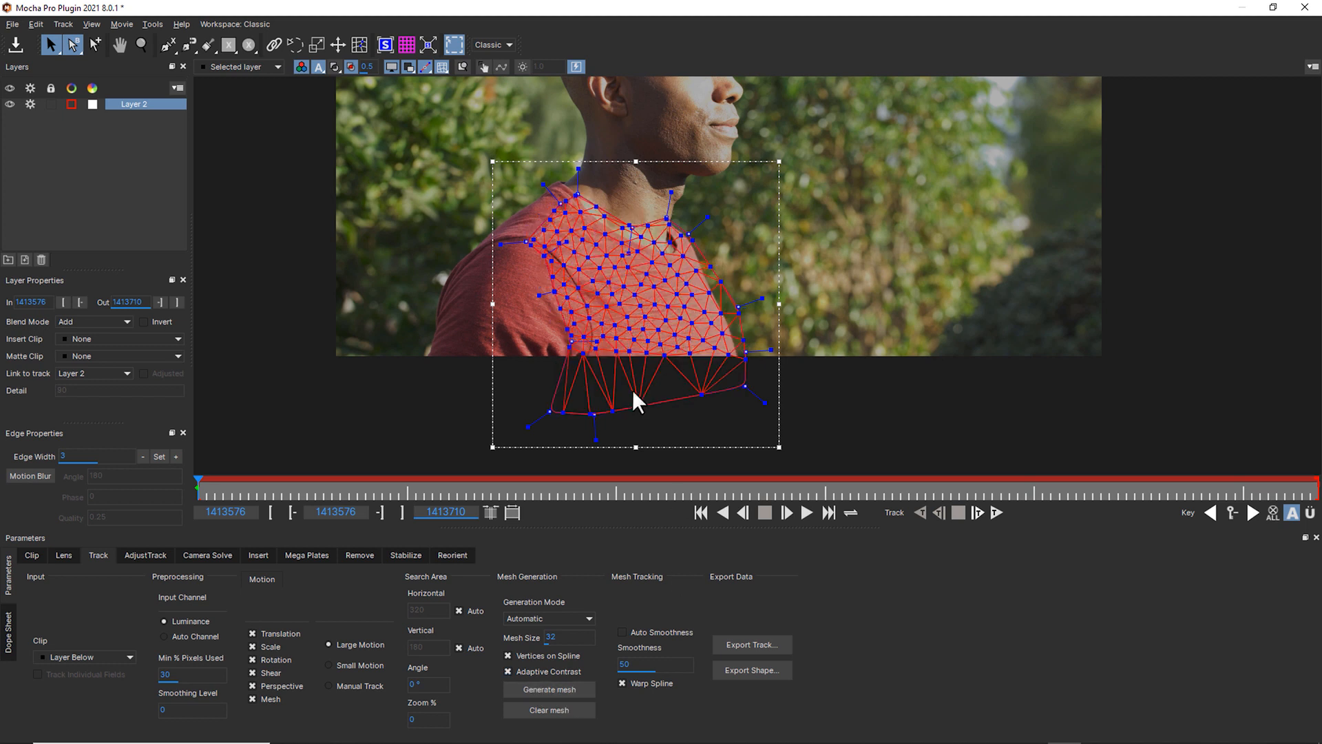
Set the generation mode to Uniform, disable Adaptive Contrast and regenerate the shirt mesh at size 32.
click(547, 618)
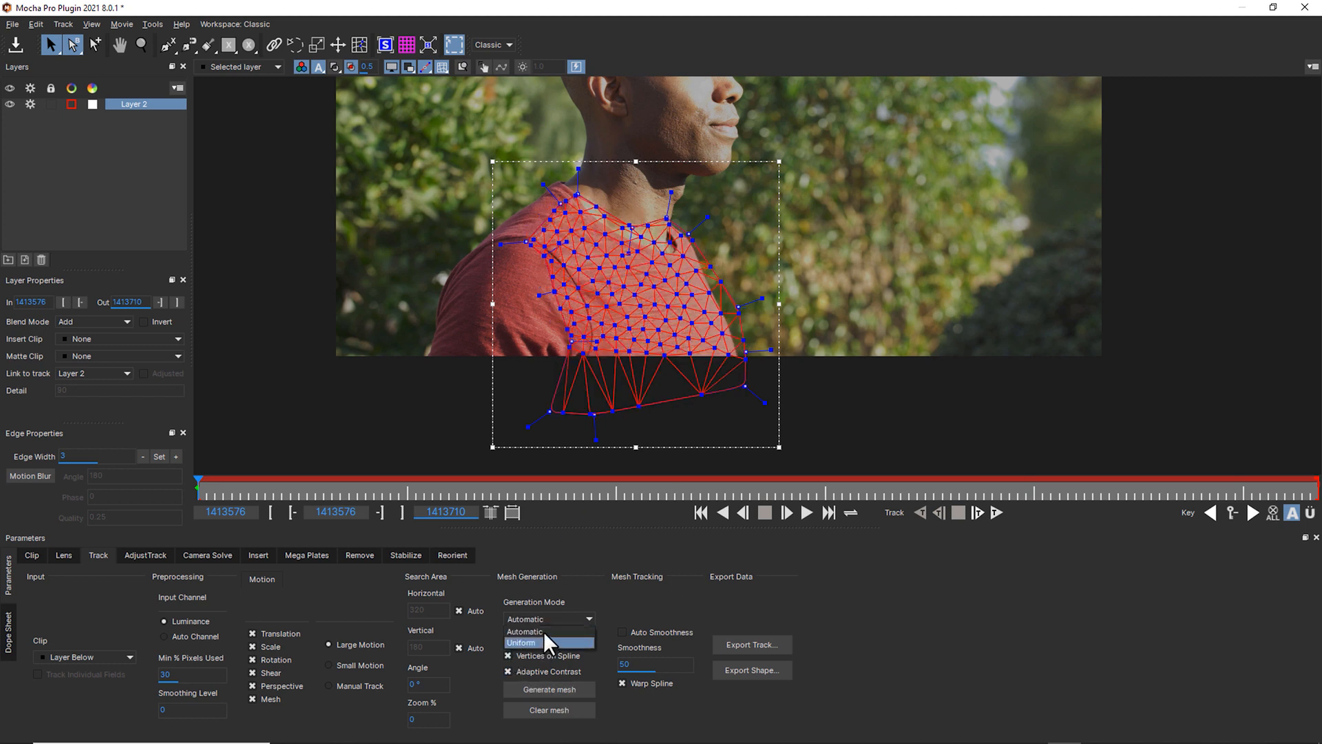
click(543, 625)
click(543, 619)
click(538, 641)
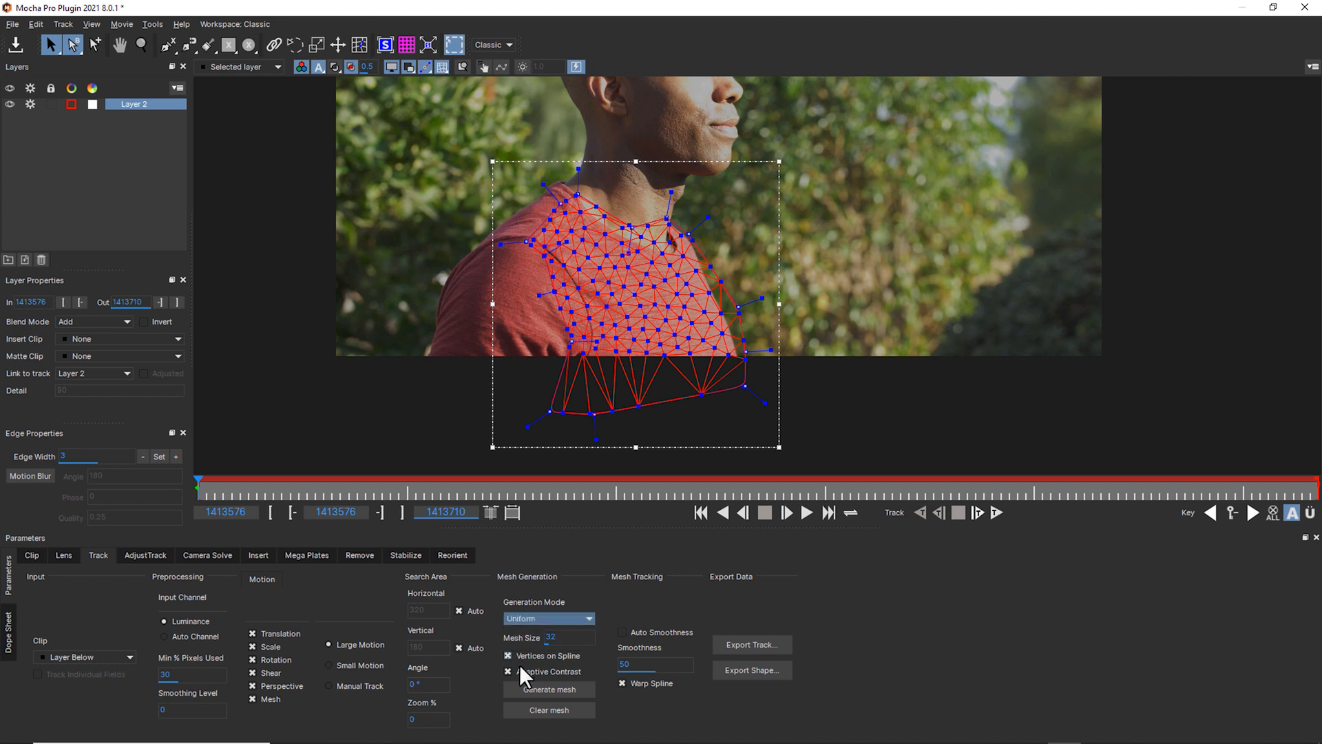
click(513, 671)
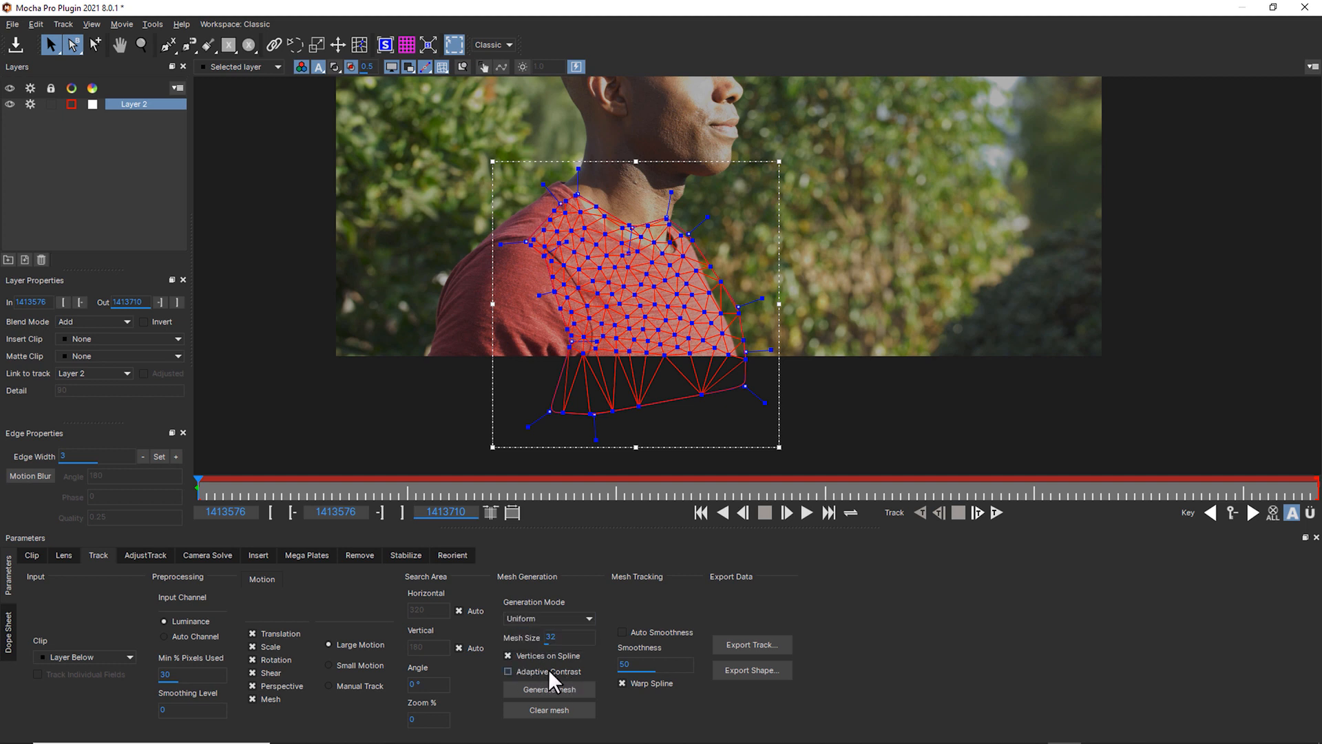
click(555, 686)
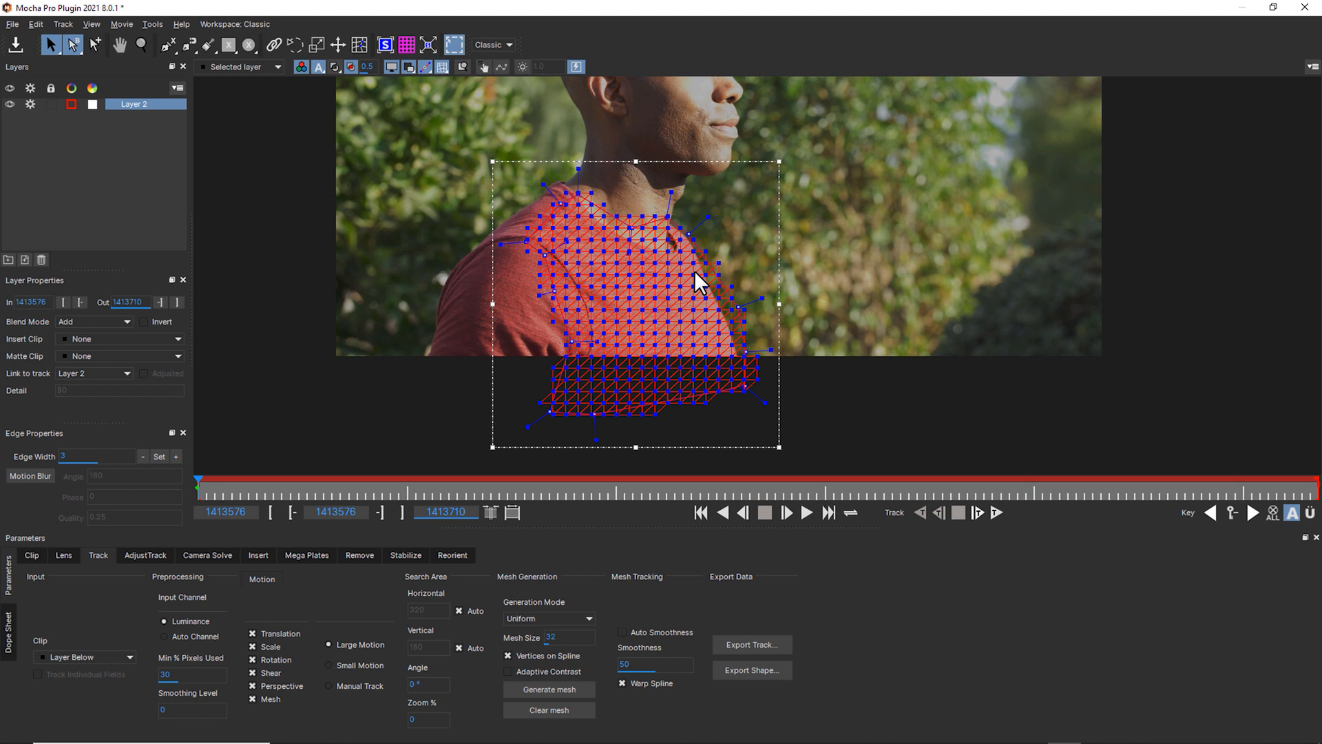
Scale the whole shirt spline slightly inward from its upper front corner, independently of the mesh.
key(x)
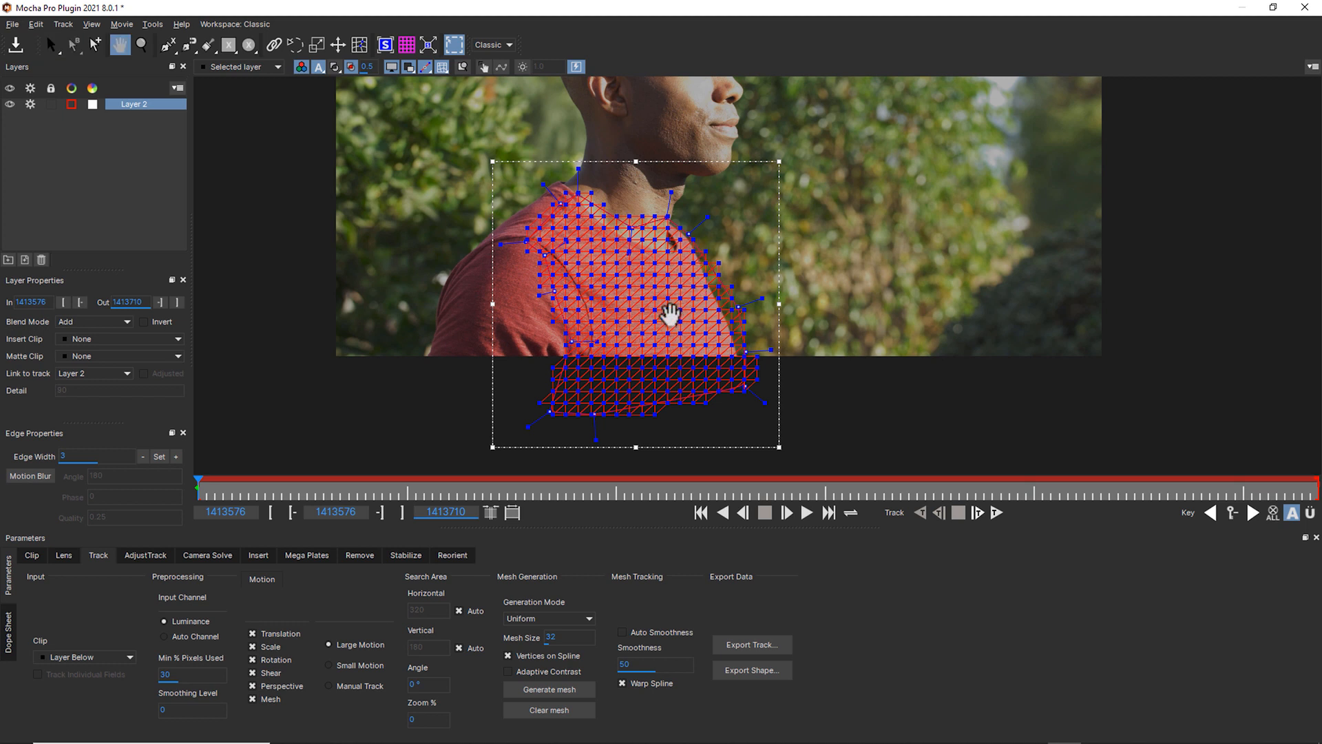
drag(670, 310, 670, 333)
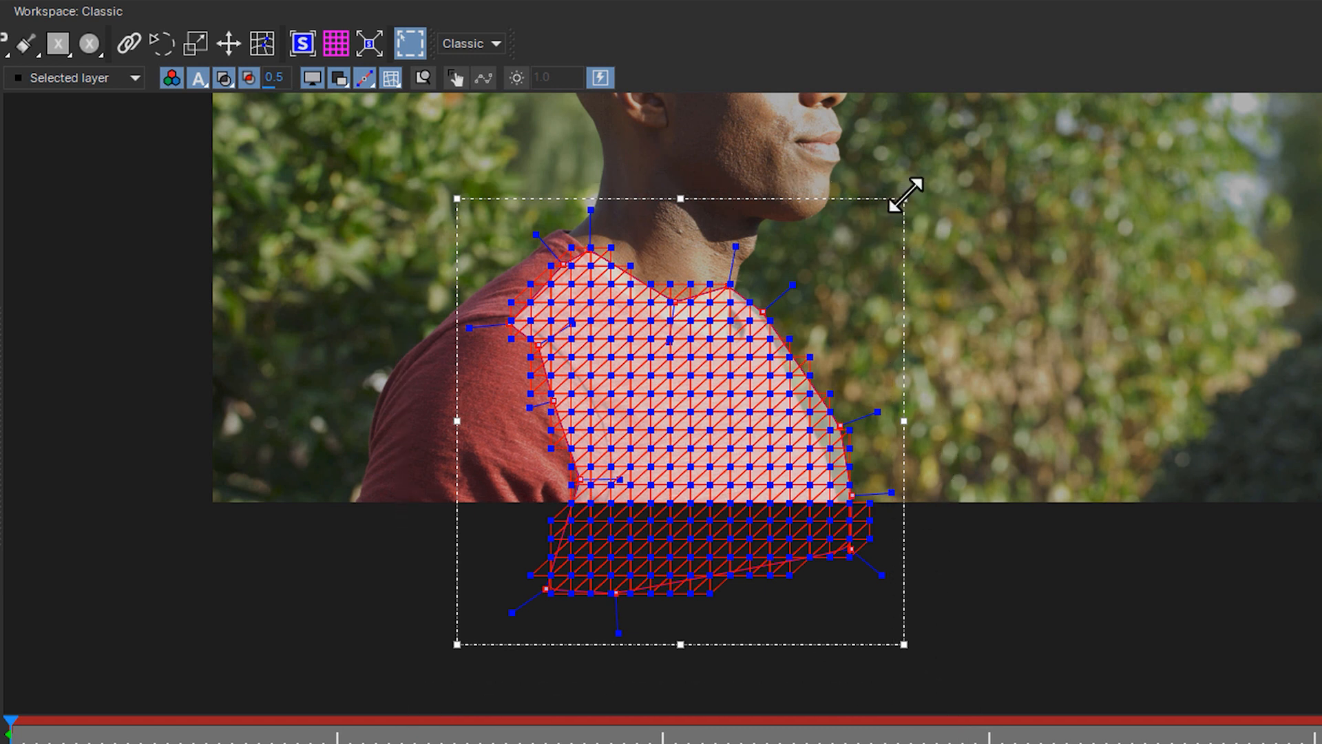
drag(902, 196, 867, 210)
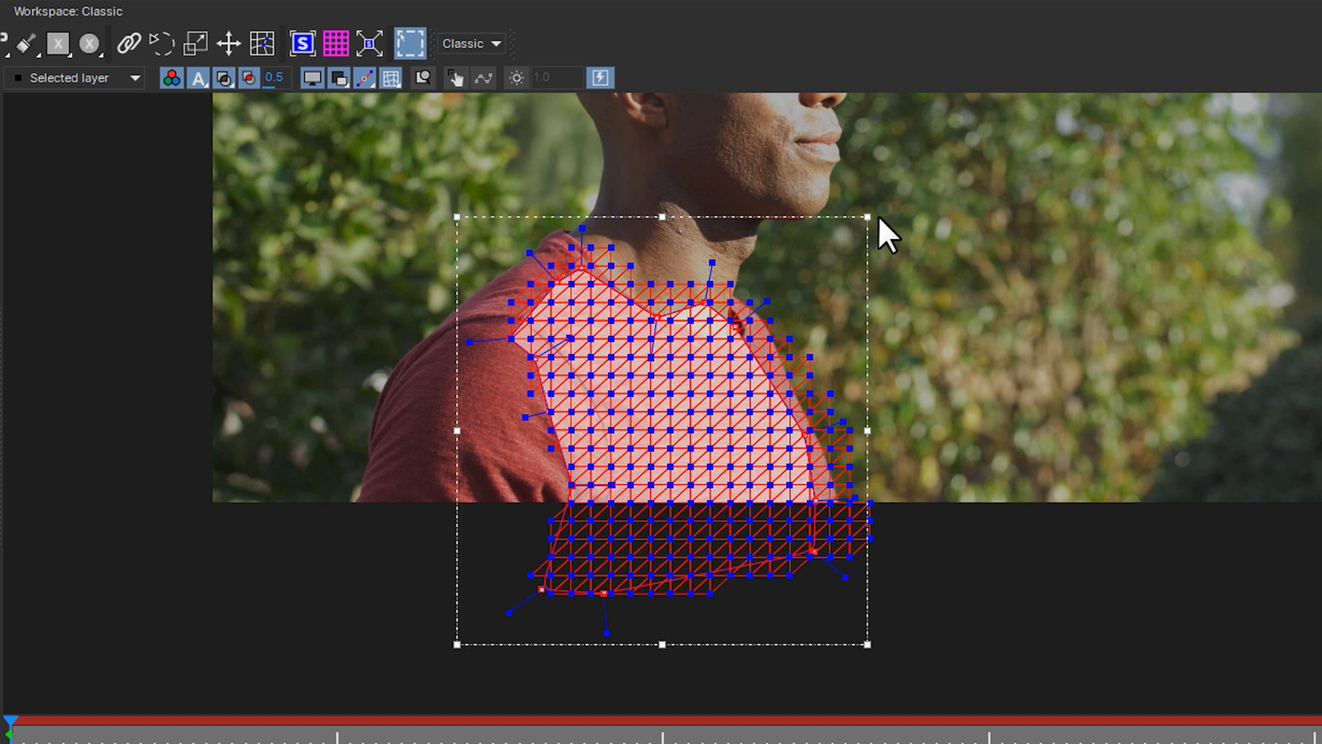
Hide the mesh overlay and reposition the shirt spline's points along the collar and the front edge of the chest.
click(389, 77)
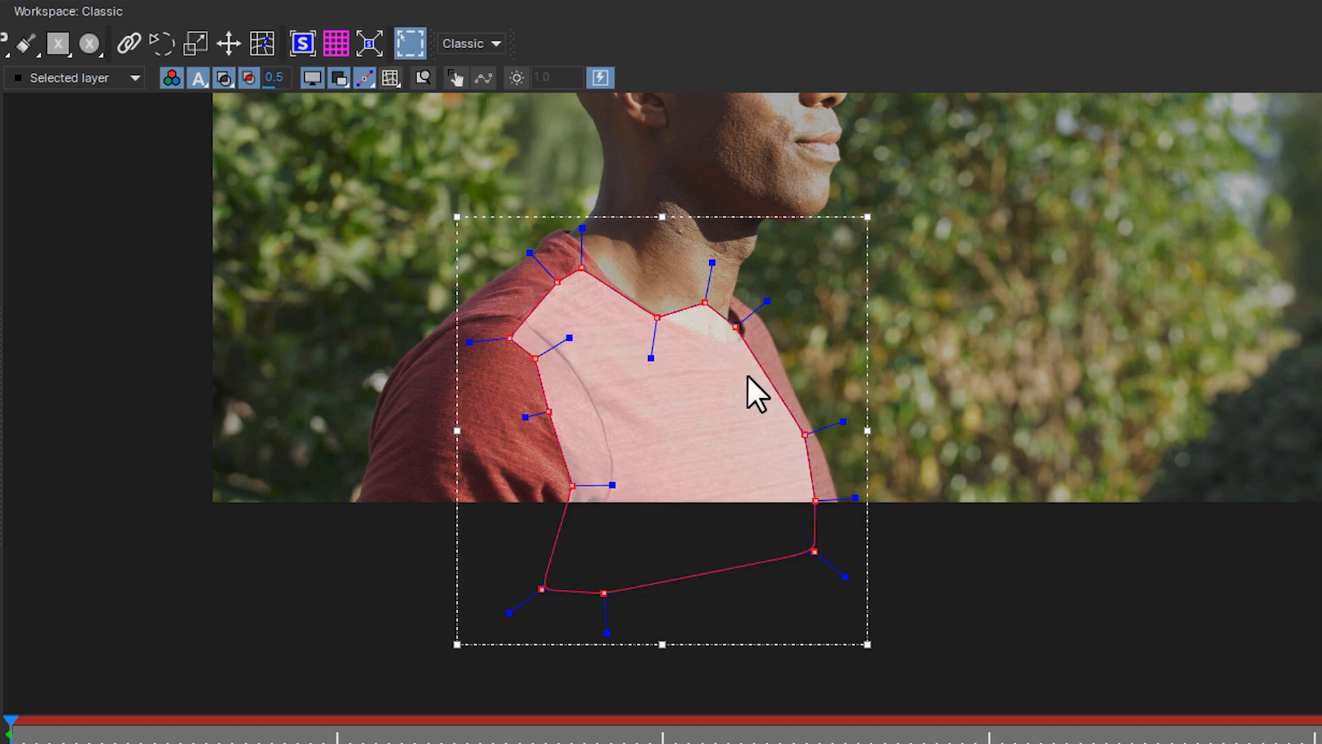
mouse_move(732, 316)
mouse_down()
mouse_move(752, 318)
mouse_move(735, 343)
mouse_up()
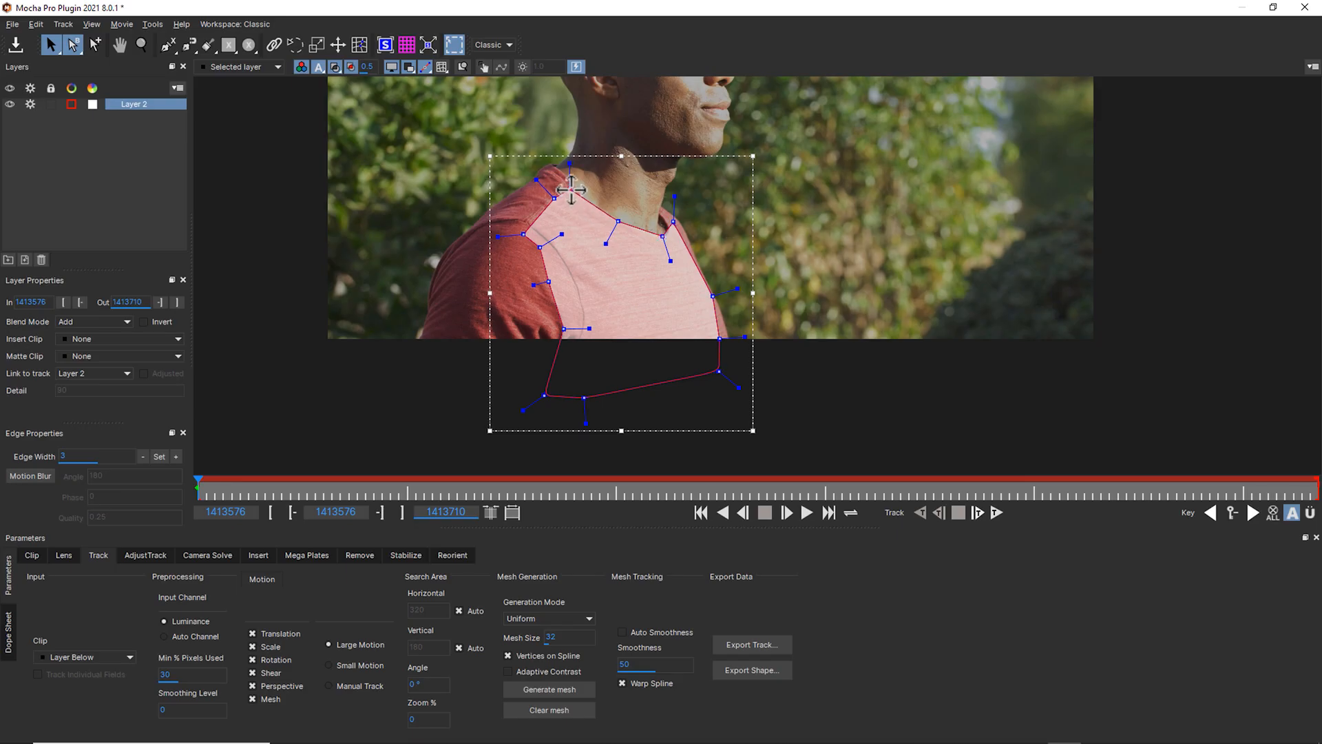
drag(572, 190, 668, 248)
drag(713, 296, 713, 297)
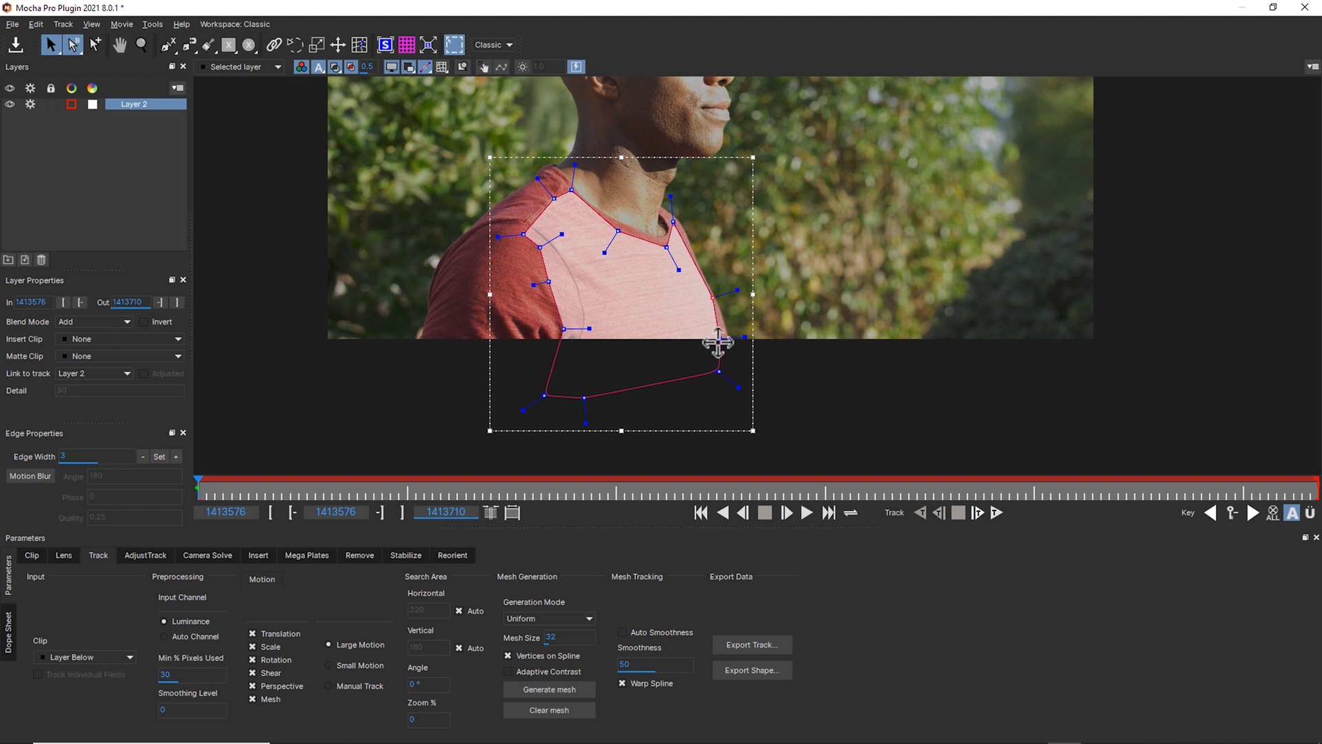
drag(718, 342, 725, 337)
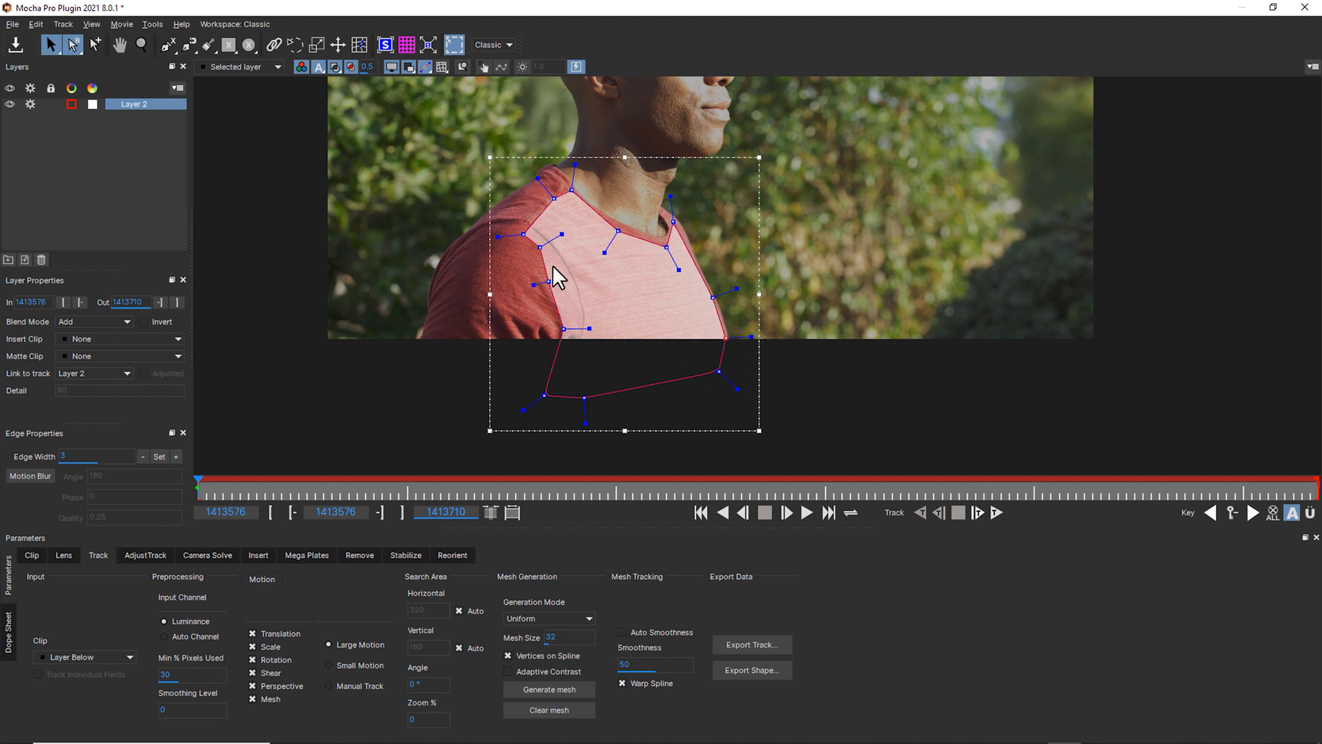
Move the spline points along the sleeve seam and at the lower back corner to follow the shirt's seam.
drag(543, 249, 568, 279)
drag(566, 327, 577, 331)
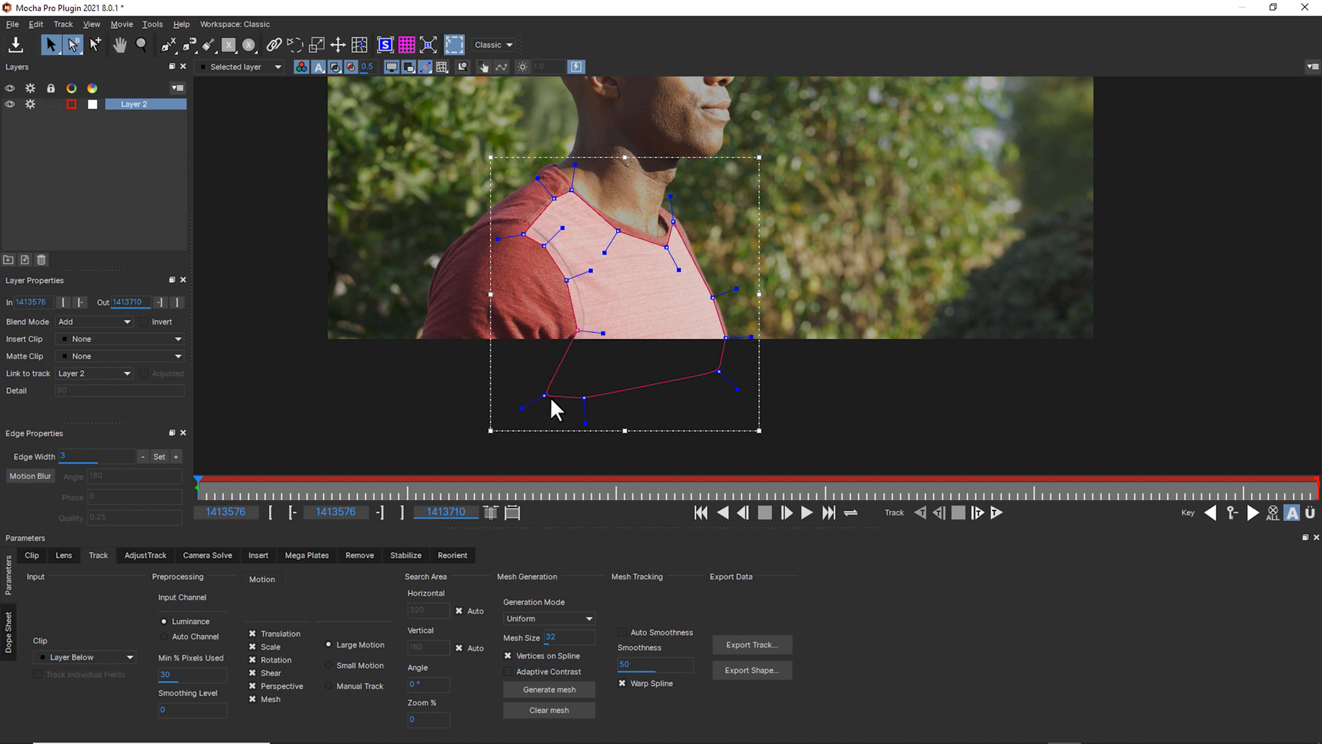
drag(547, 396, 578, 378)
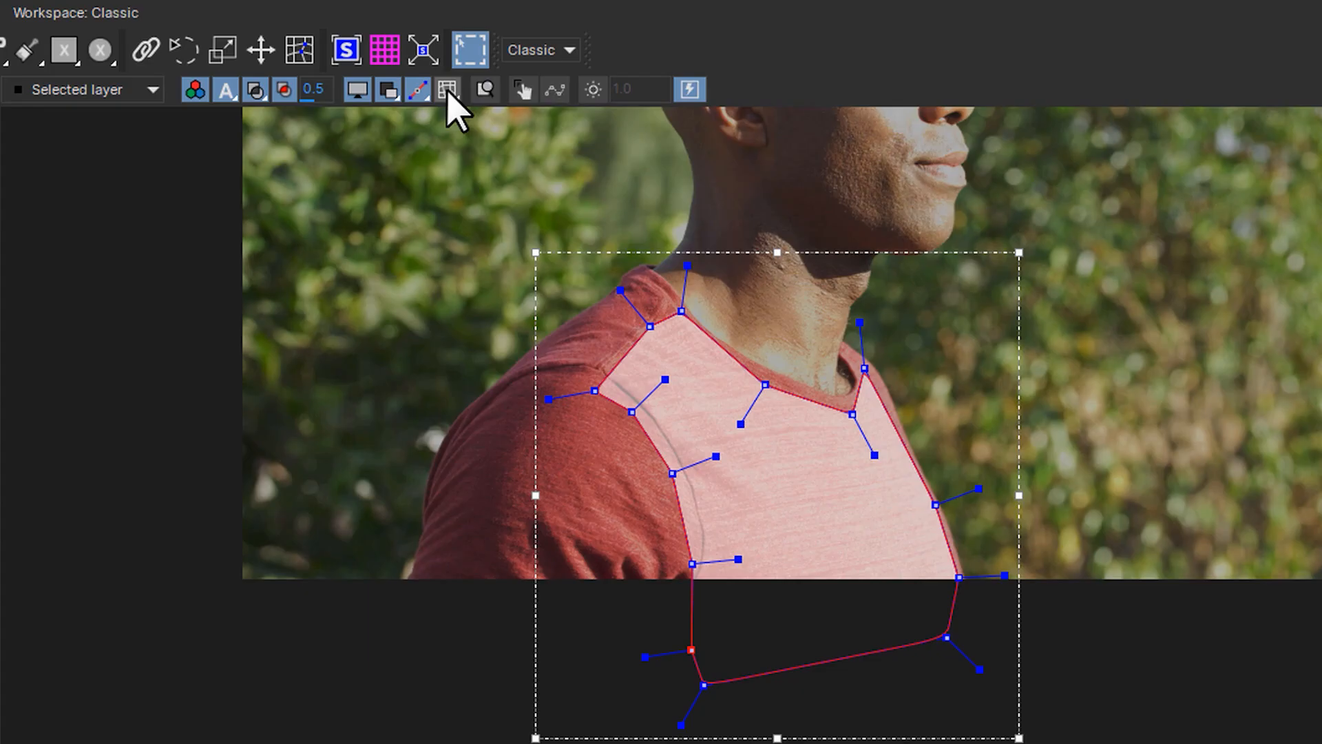
Toggle the mesh overlay on and off to compare it with the reshaped spline, leaving the mesh shown.
click(441, 67)
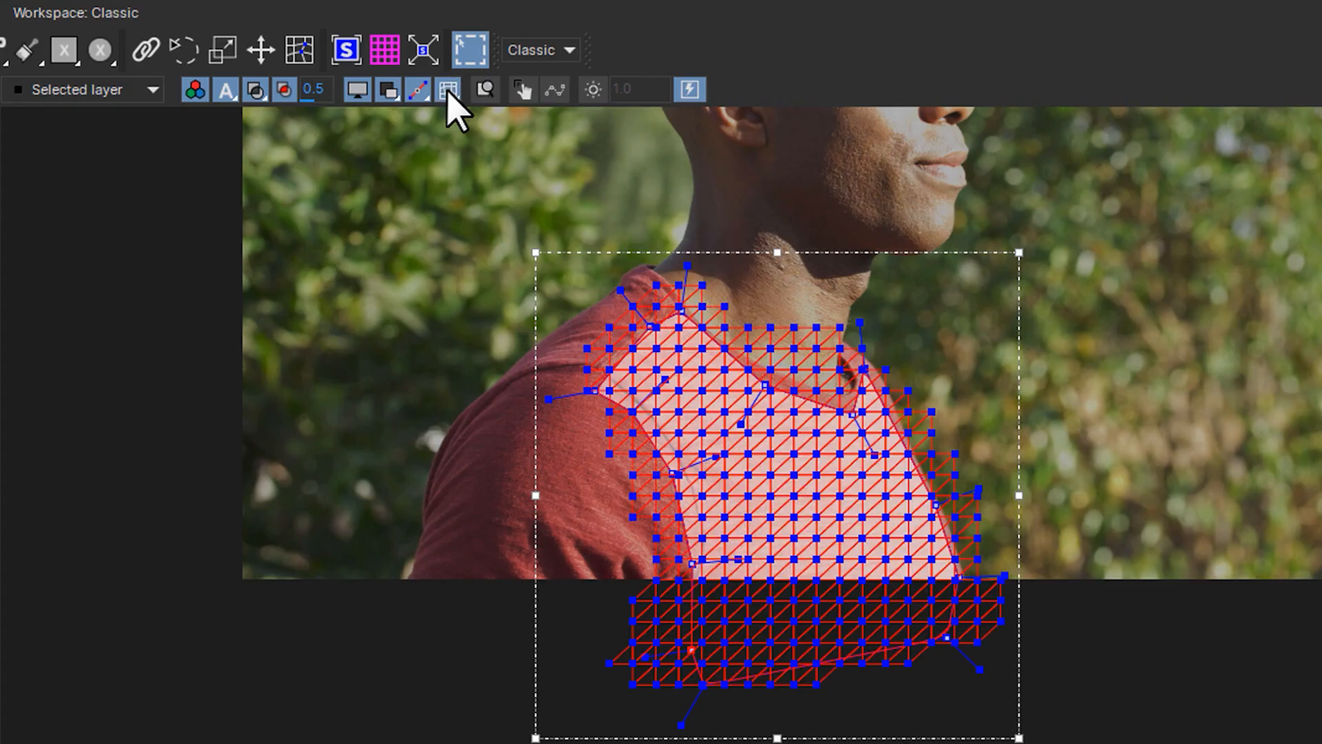
click(449, 90)
click(449, 90)
click(449, 90)
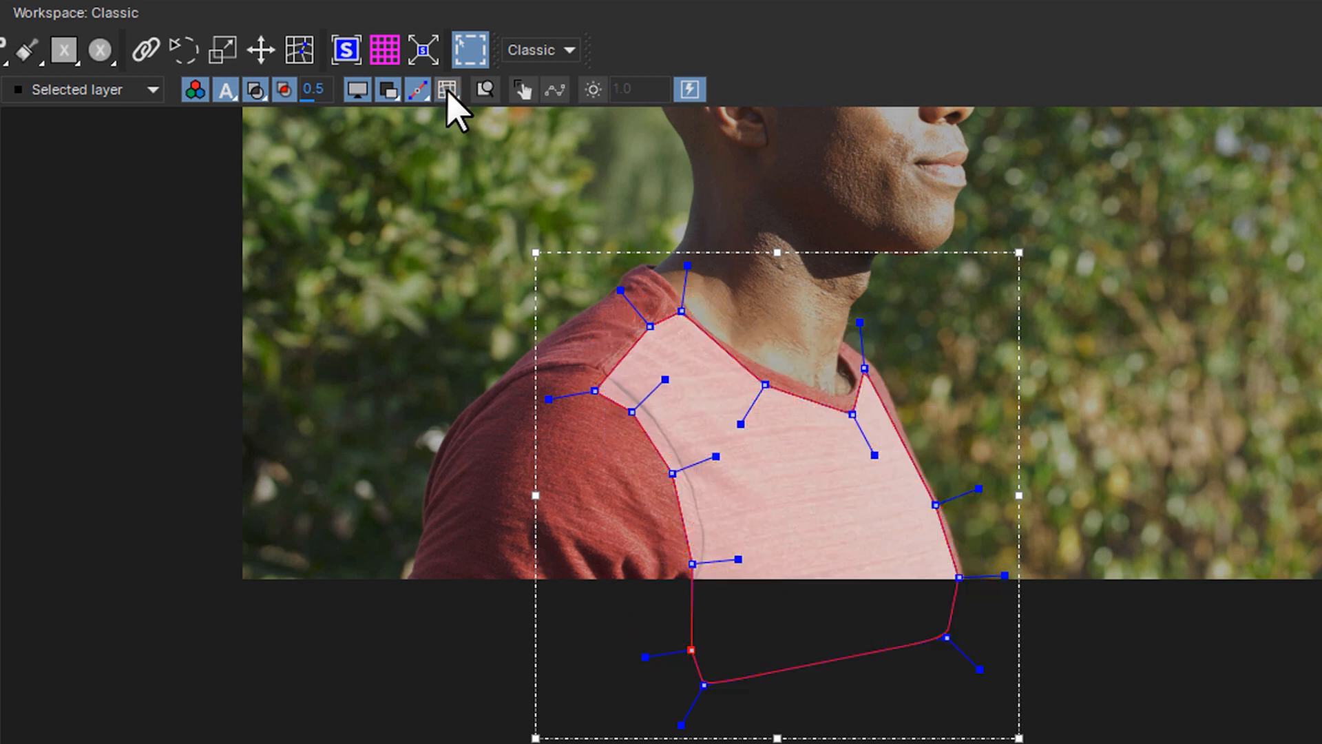
click(449, 90)
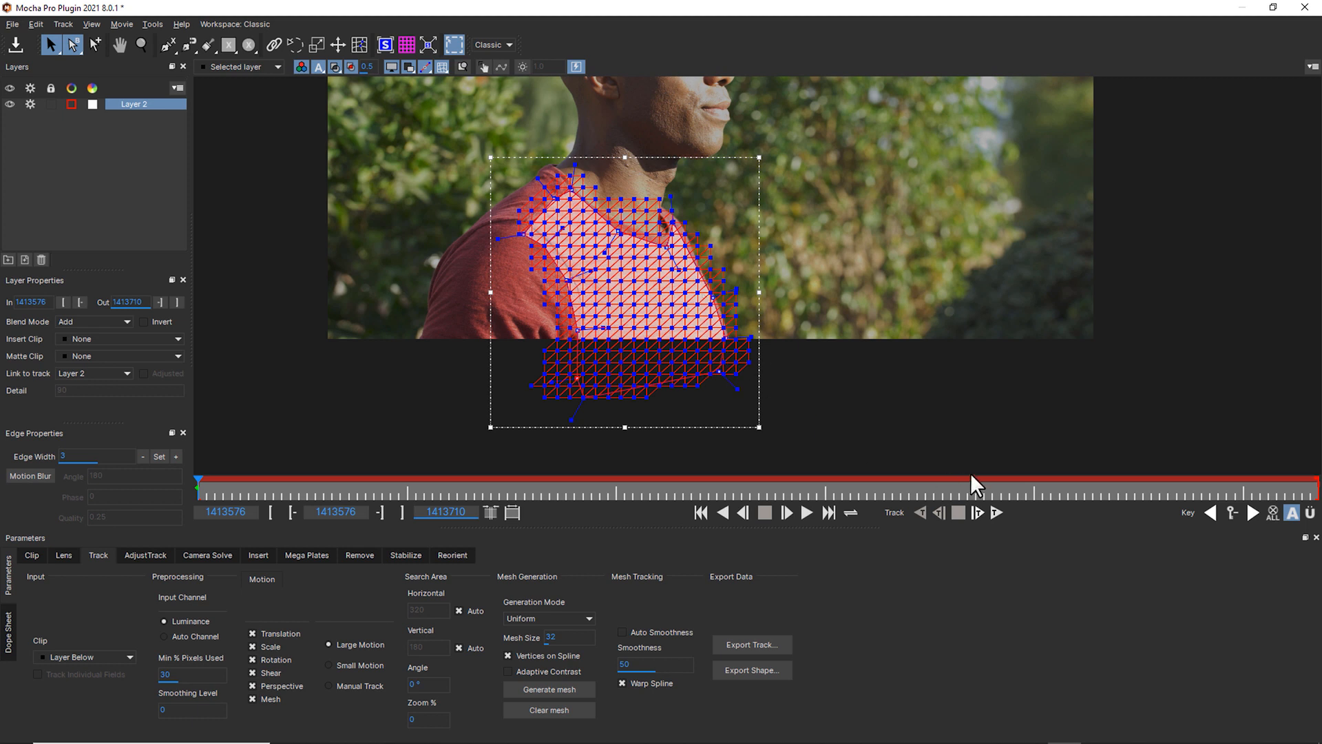
Track the shirt layer forward with its mesh, stop the playback and scrub back towards the start of the clip.
click(998, 511)
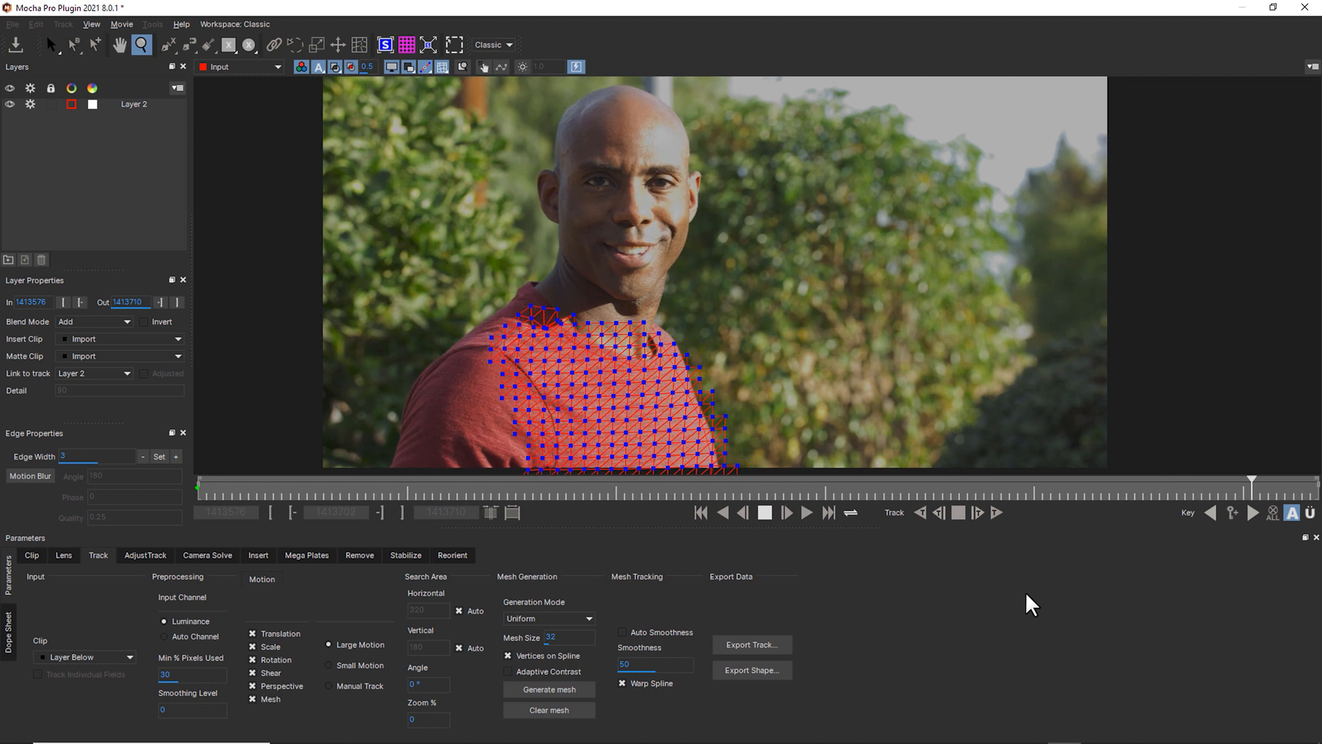
key(space)
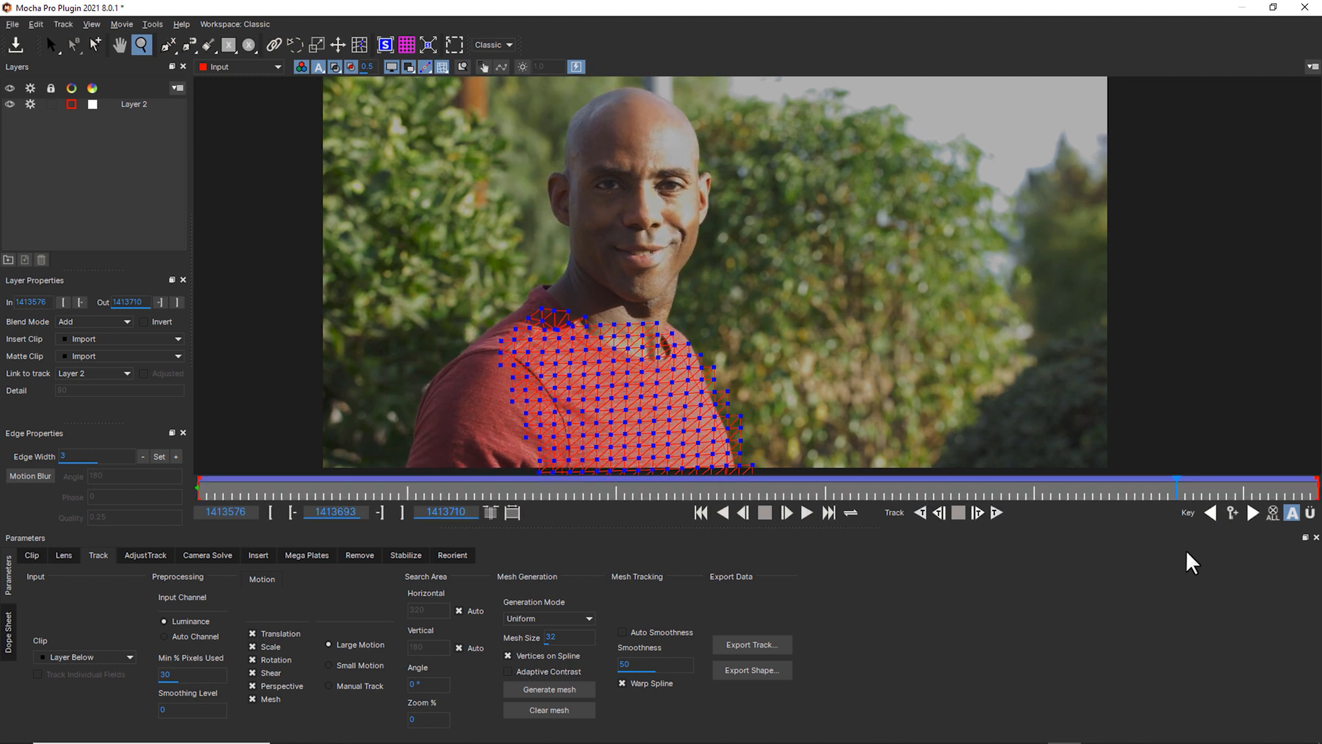
drag(1176, 482, 232, 486)
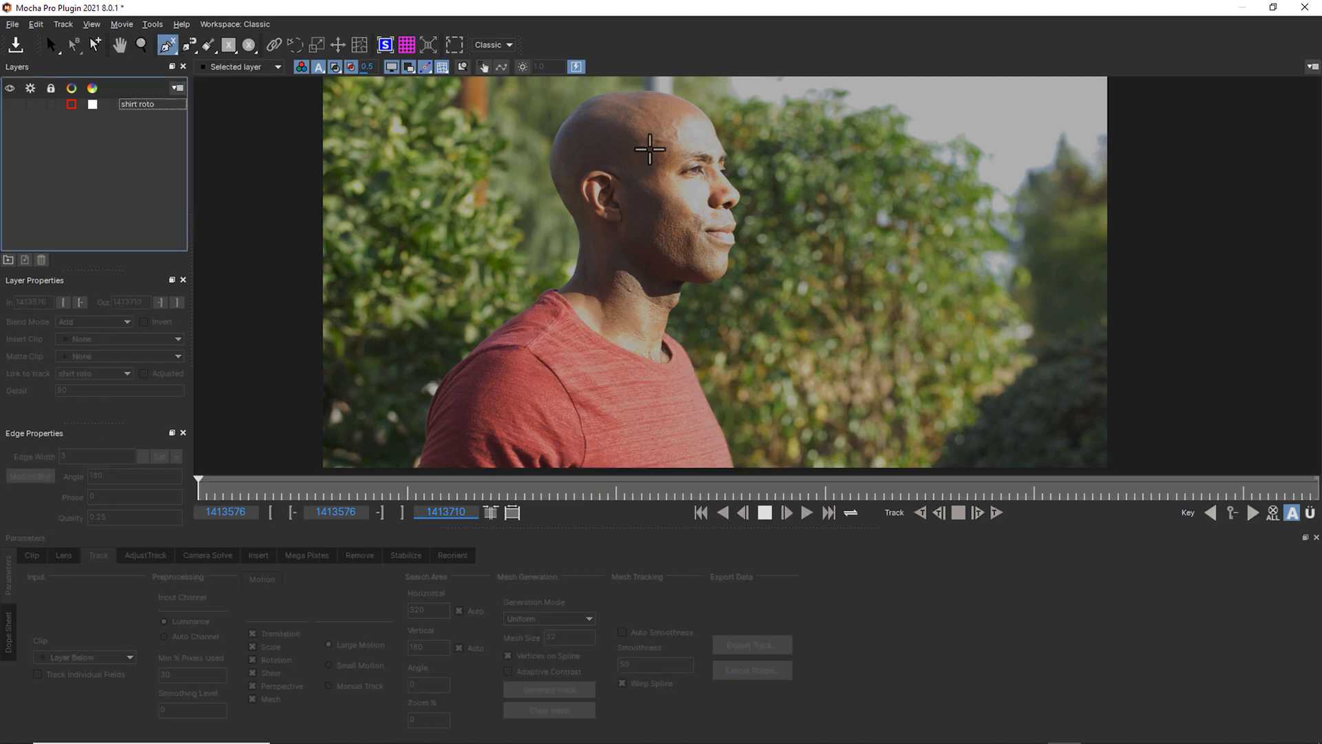
Draw a closed X-Spline around the side of the man's face, from forehead past the eye to the jaw and in front of the ear.
click(604, 122)
click(653, 116)
click(684, 136)
click(688, 157)
click(677, 170)
click(677, 192)
click(700, 209)
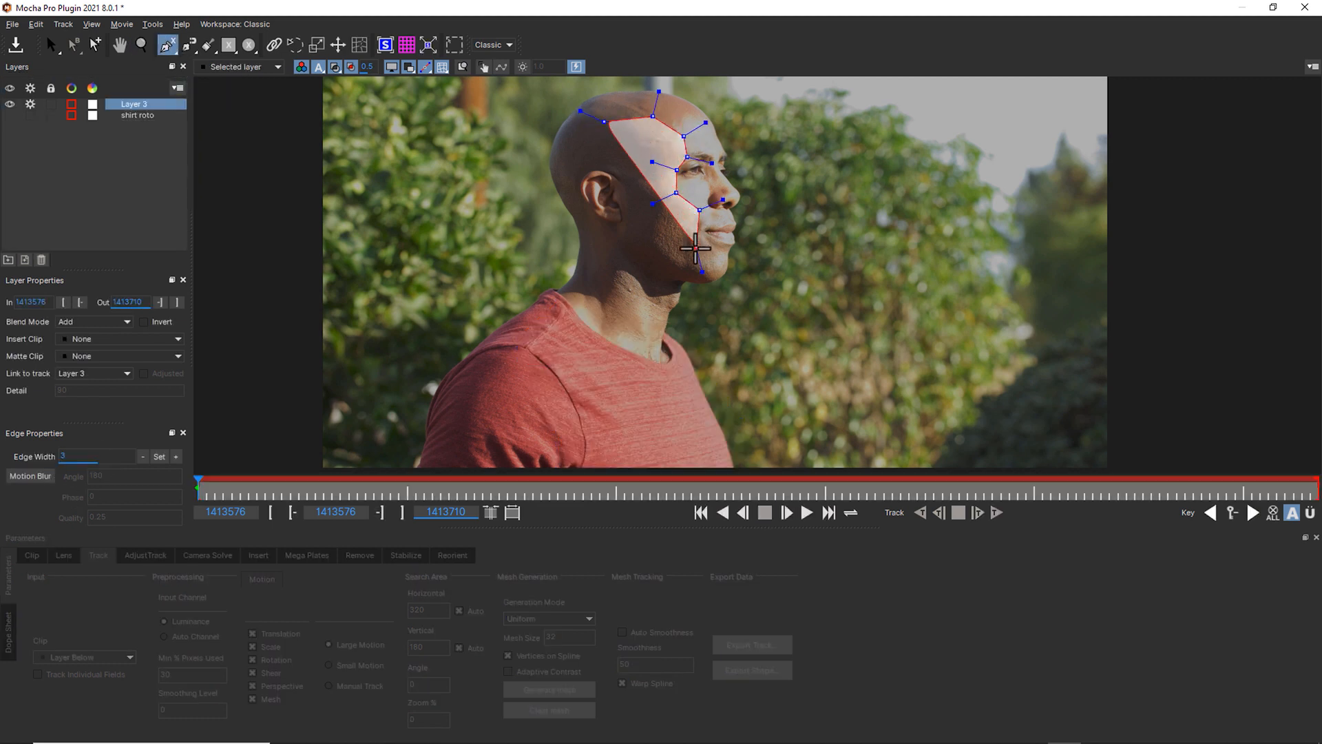
click(716, 267)
click(702, 275)
click(662, 272)
click(635, 257)
click(621, 231)
click(629, 190)
click(620, 168)
click(593, 149)
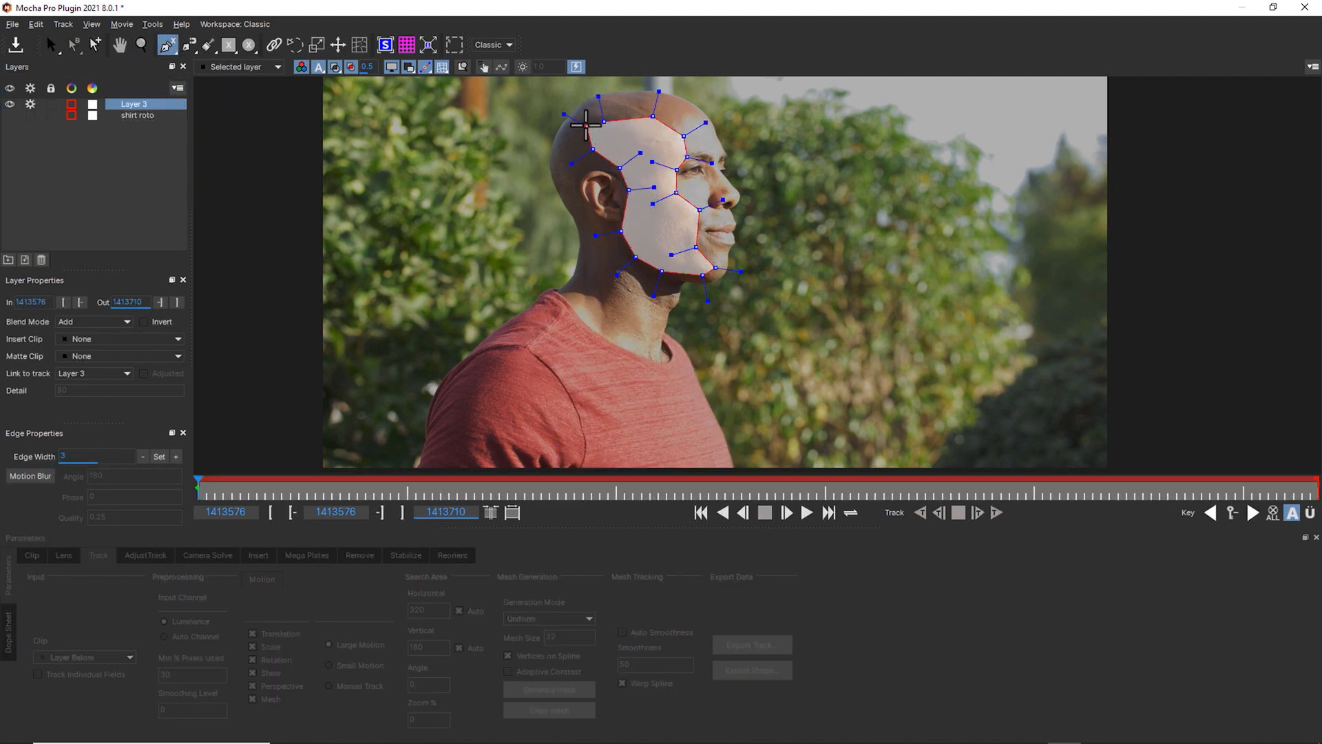
right_click(586, 126)
Raise the spline's upper points on the forehead and rename the layer as "side of face".
drag(604, 122, 659, 107)
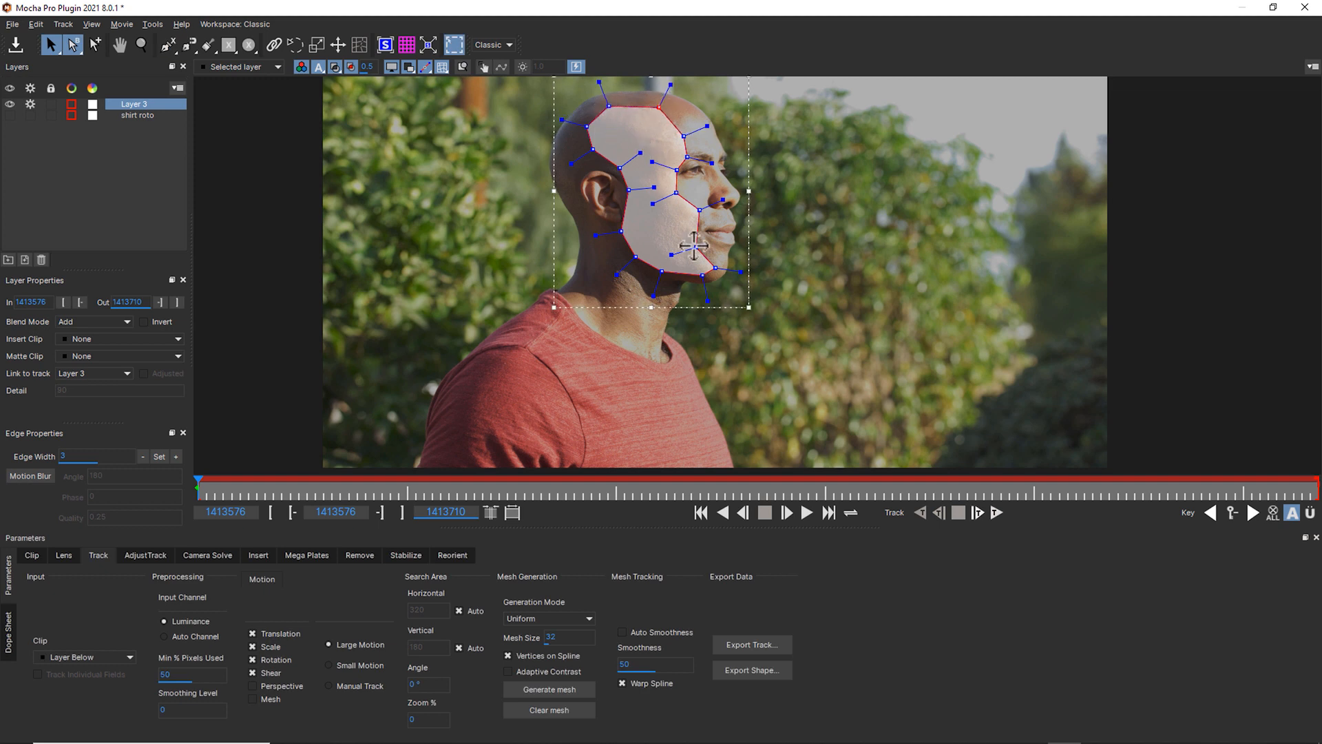
double_click(145, 104)
text(side of face)
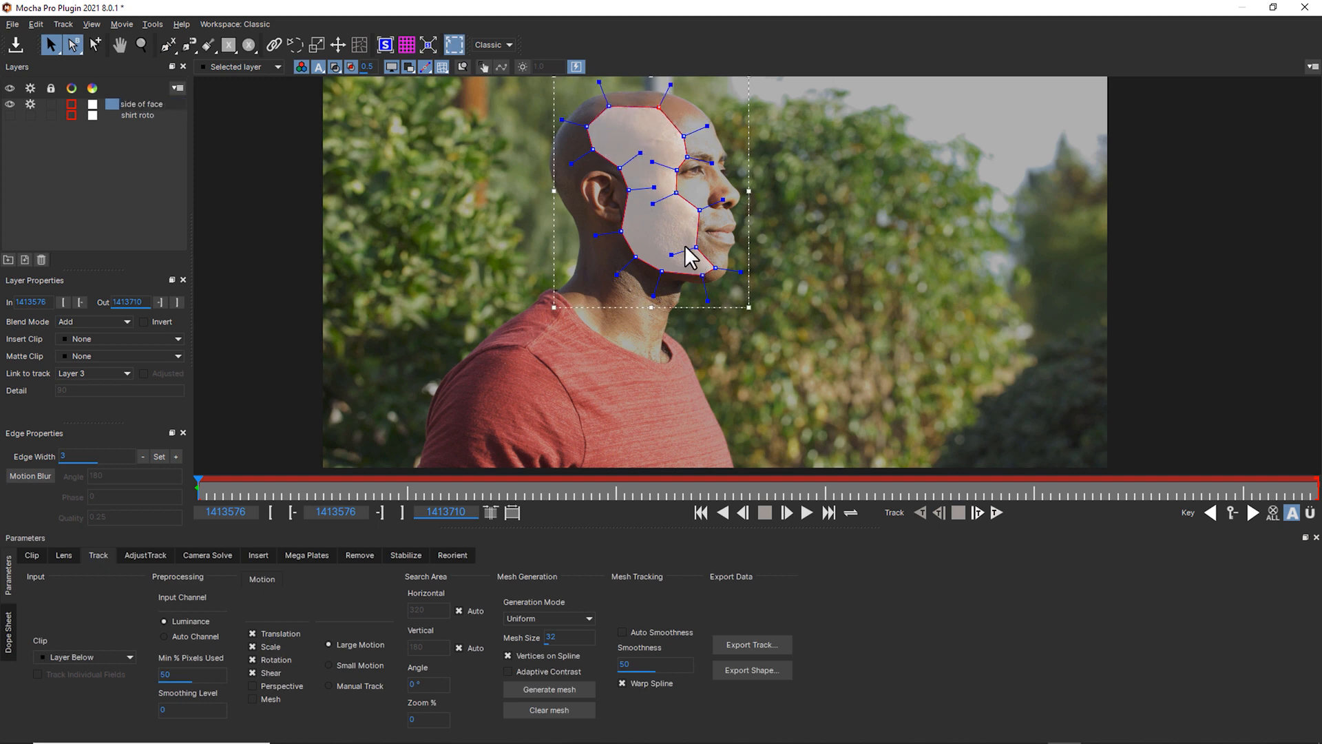
Generate an Automatic mesh of size 32 with Adaptive Contrast enabled for the side of face layer.
click(534, 621)
click(535, 631)
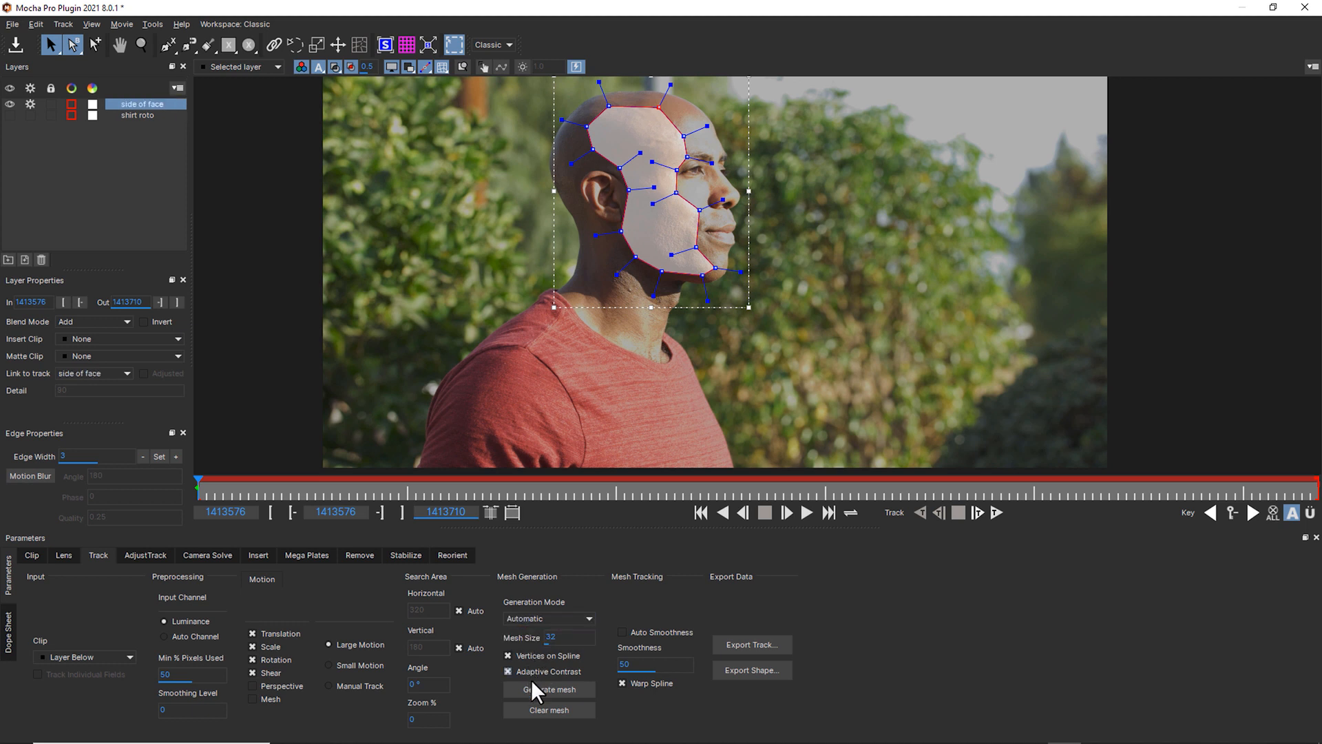
click(543, 688)
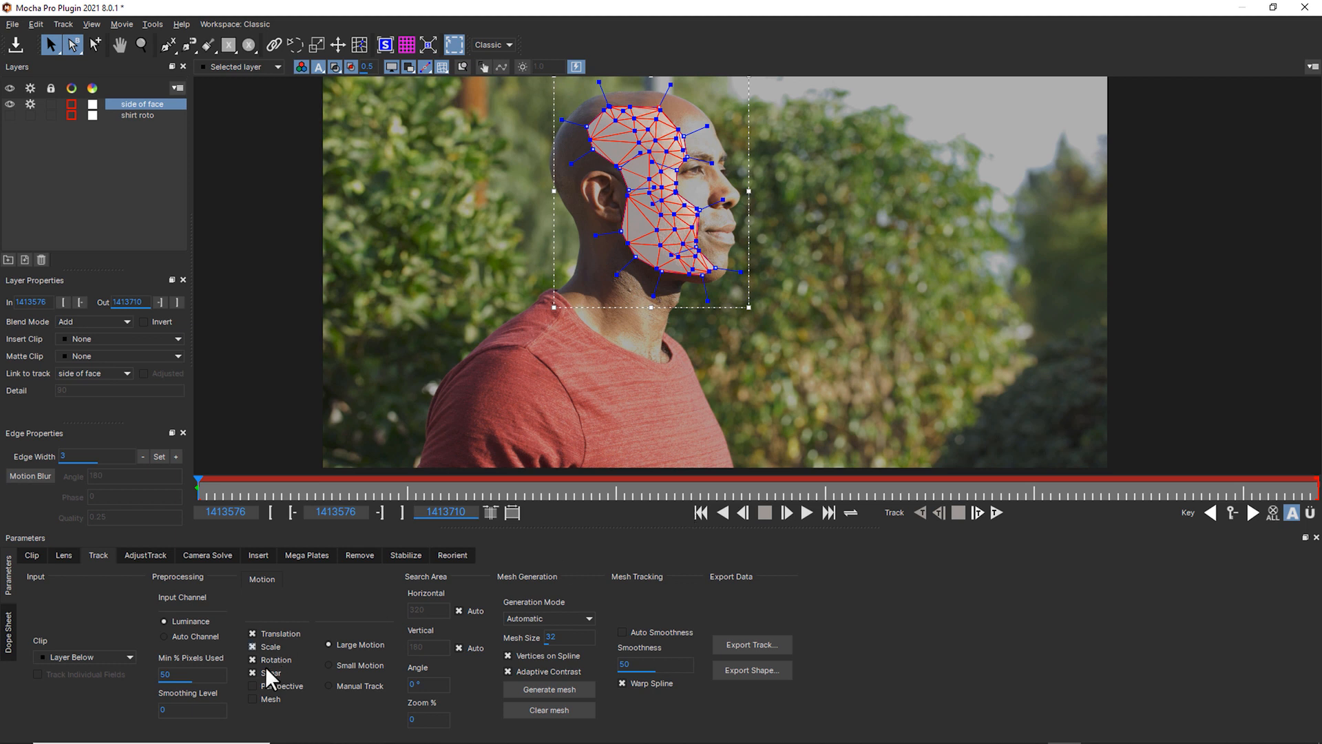
Track the side of face layer forward with Perspective and Mesh motion enabled, and play back the result.
click(262, 683)
click(252, 699)
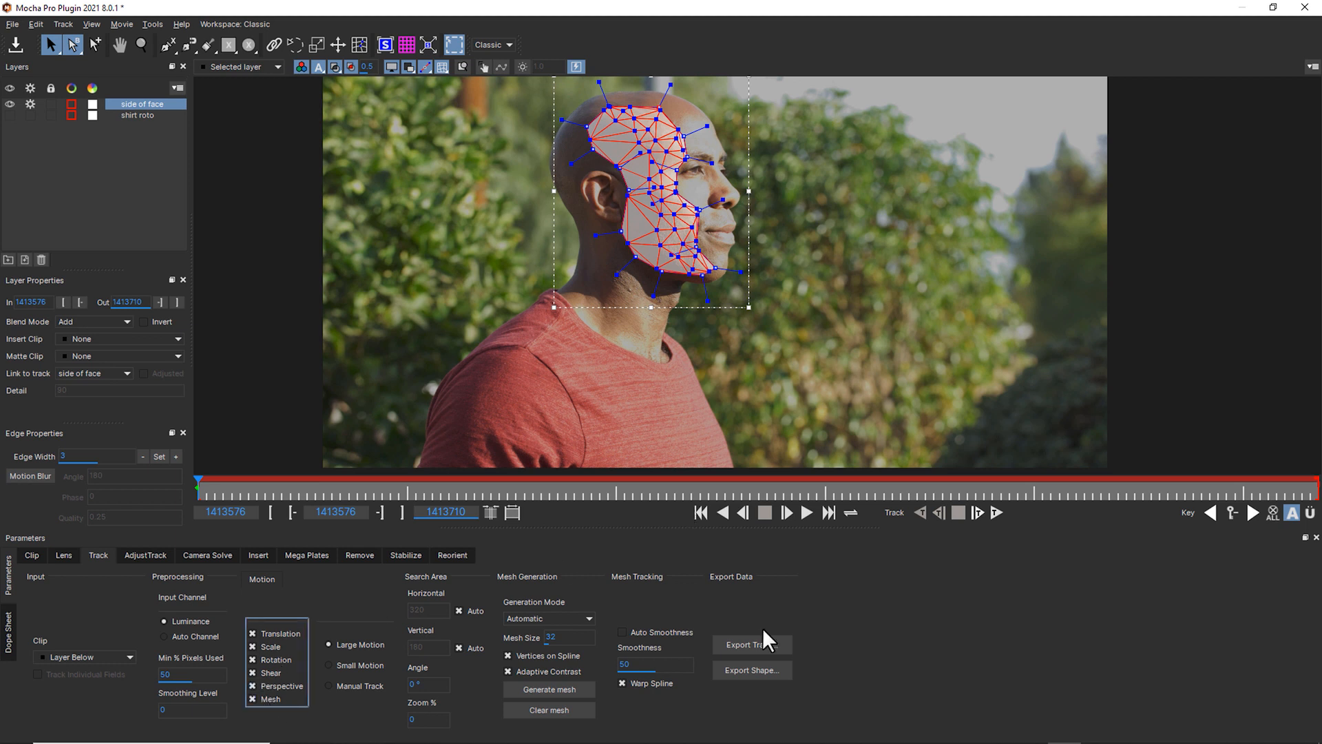
click(996, 512)
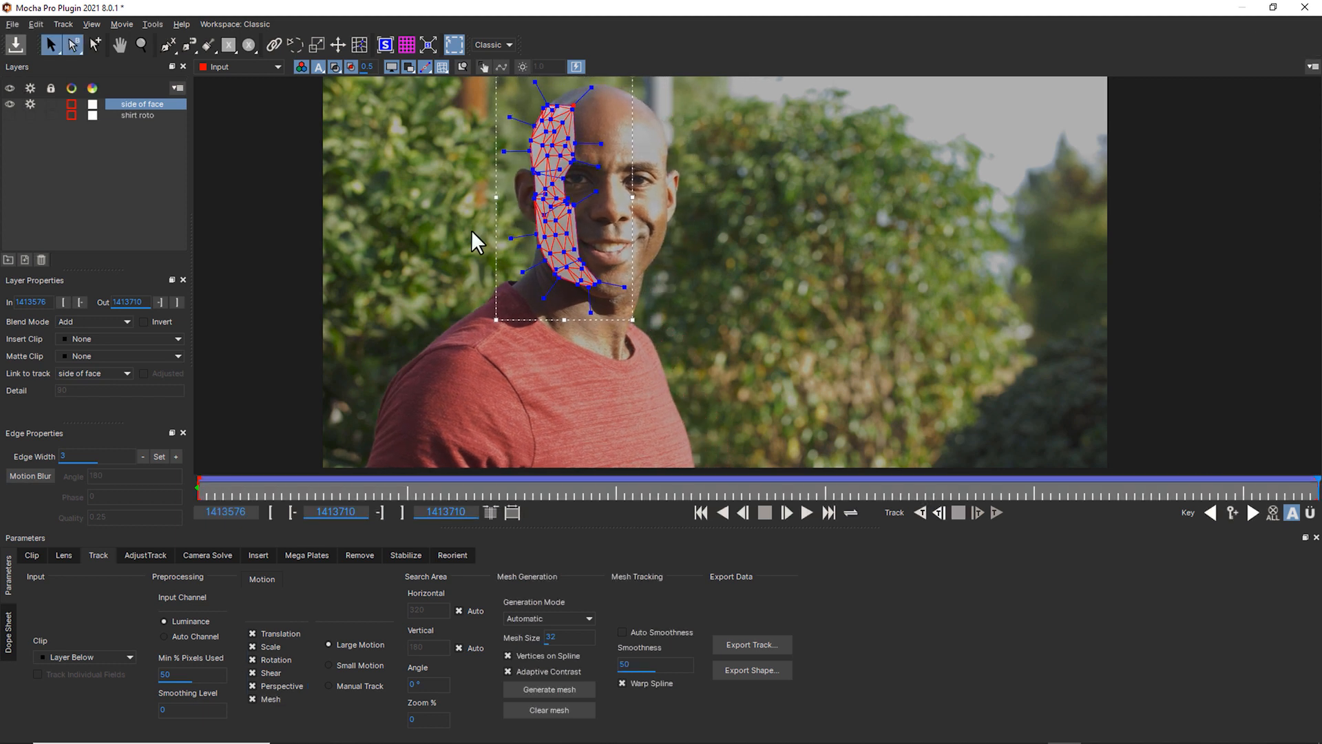
key(space)
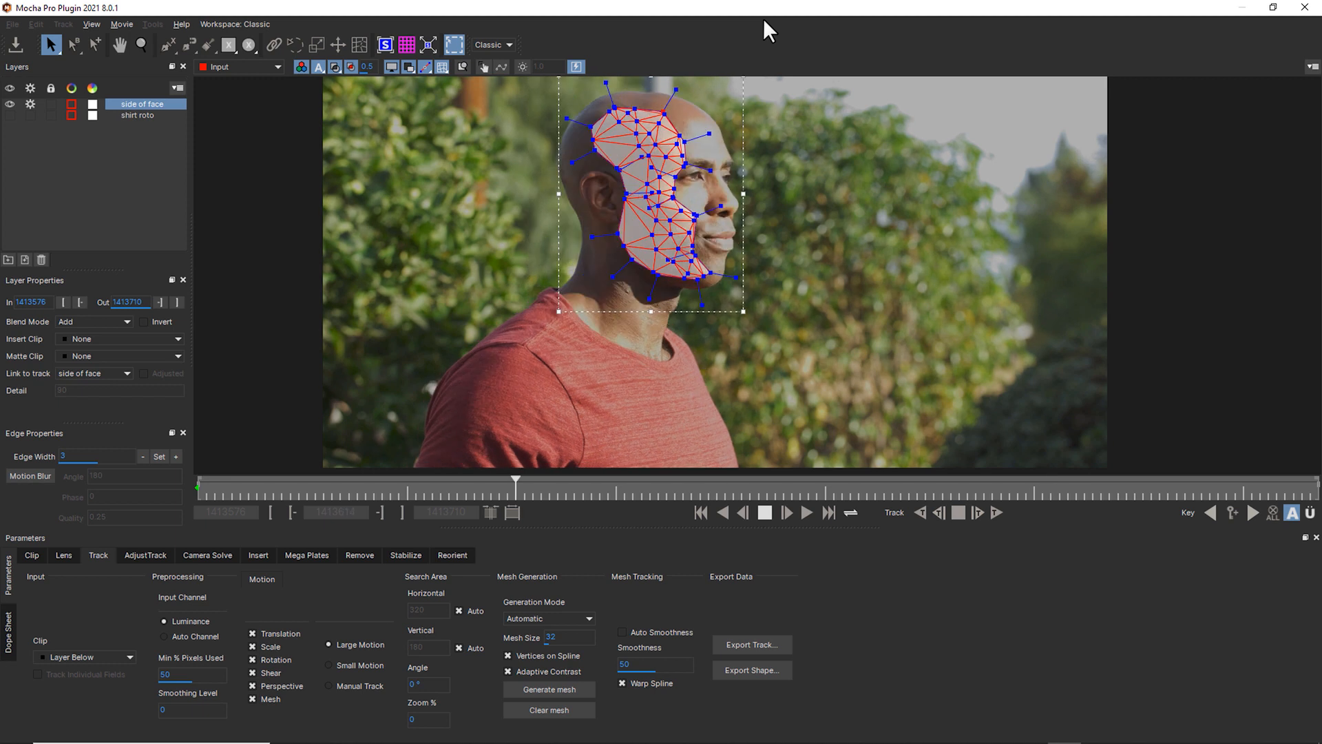
key(space)
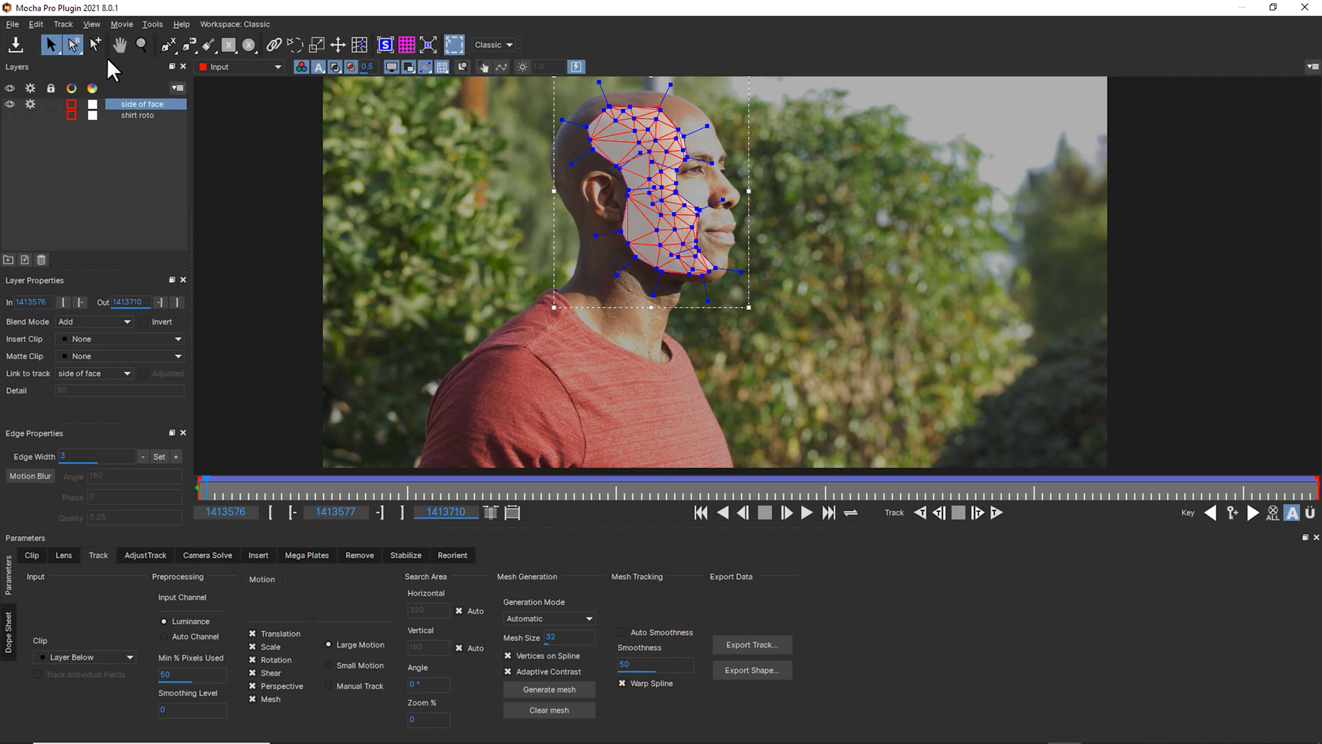
Use the Edit Mesh tool to select the mesh vertices on the cheek edge near the nose and delete them.
click(360, 46)
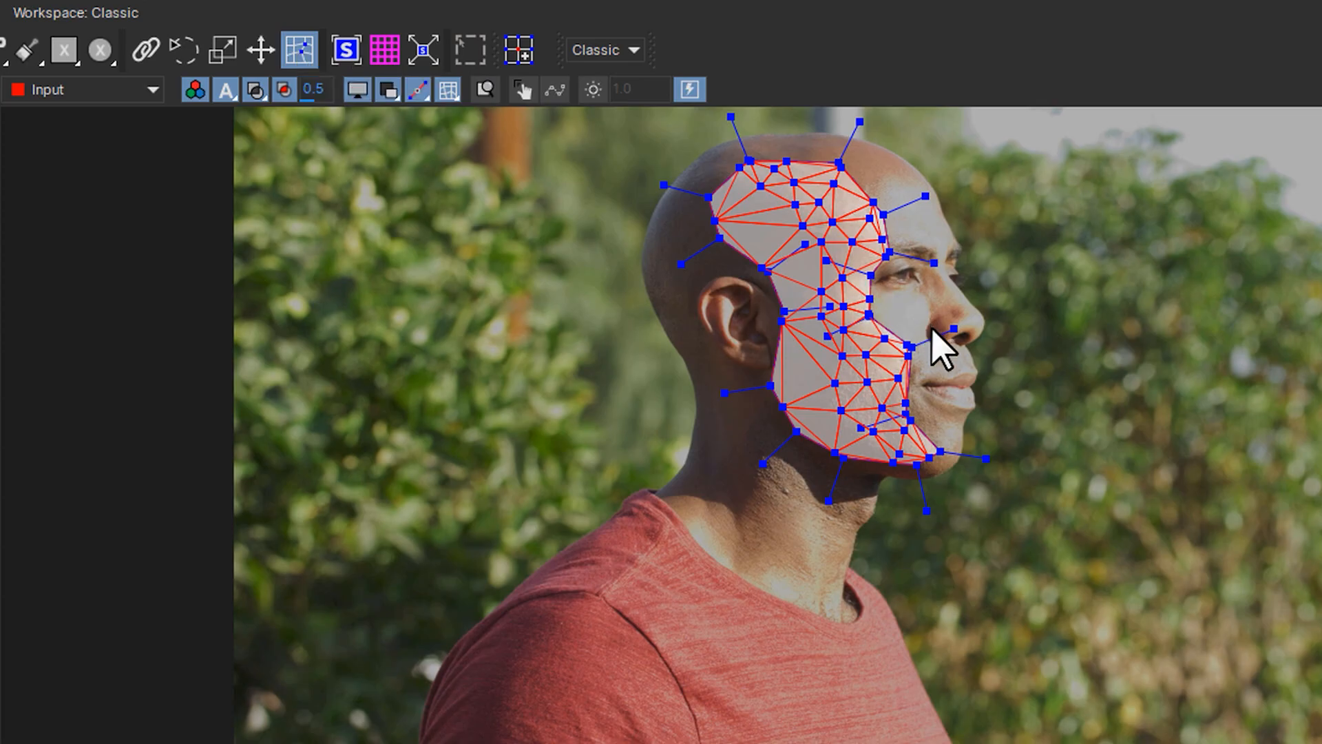
mouse_move(894, 359)
mouse_down()
mouse_move(925, 365)
mouse_move(914, 318)
mouse_up()
key(Delete)
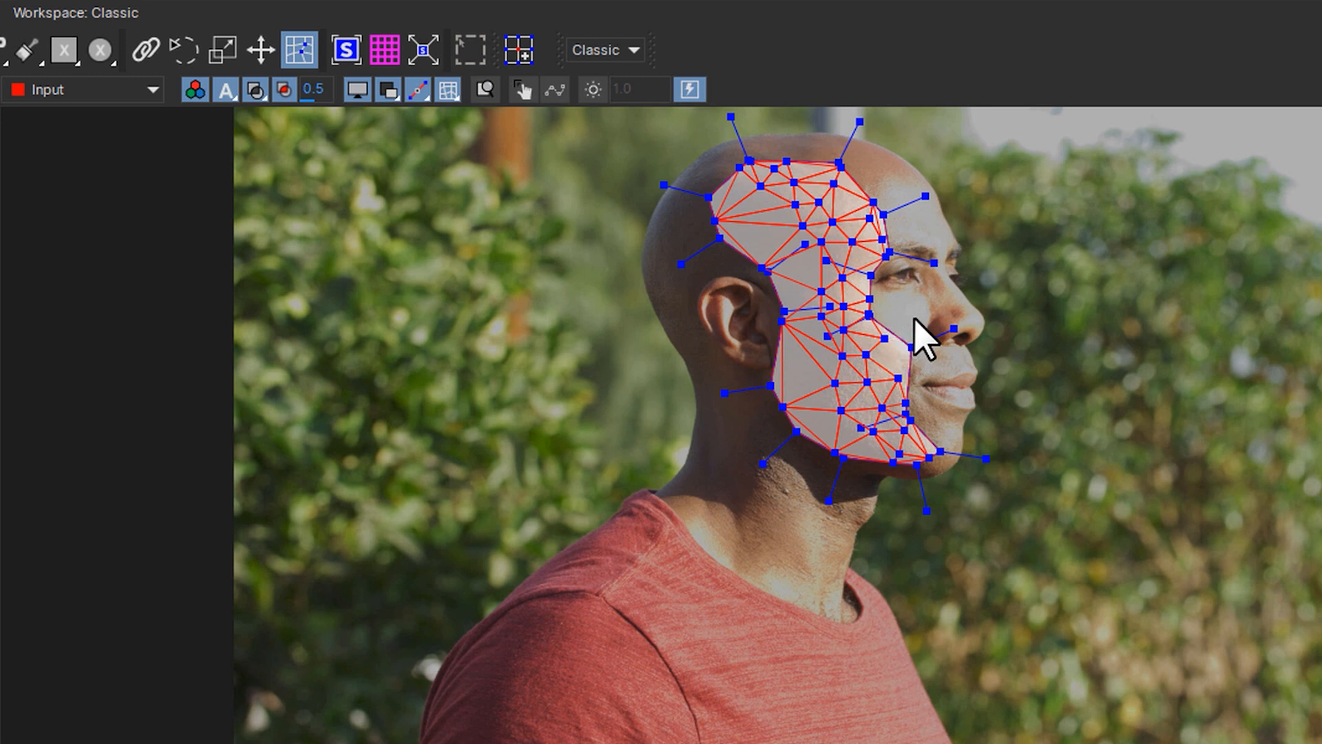